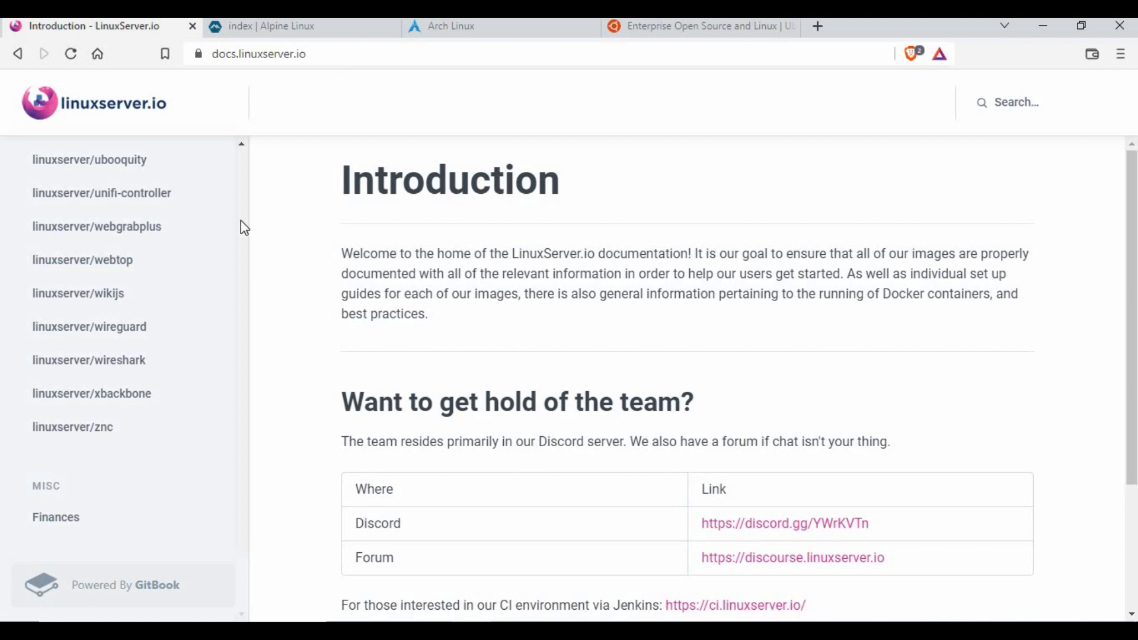
Open the linuxserver/webtop documentation page from the list of images.
{"action": "scroll", "coordinate": [150, 243], "scroll_direction": "up", "scroll_amount": 3}
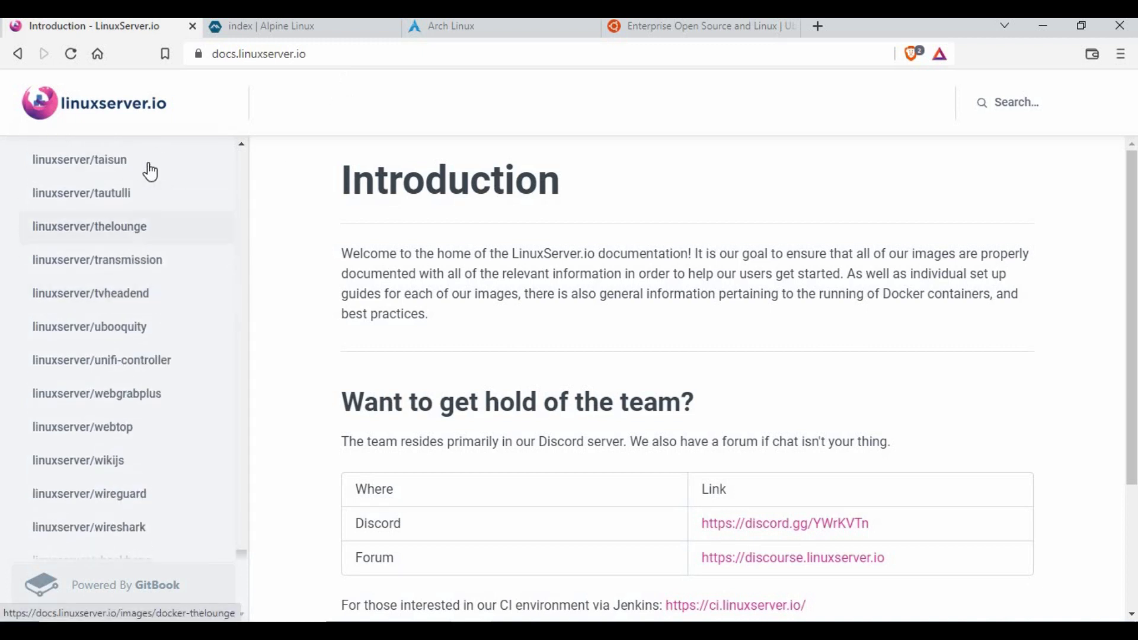
{"action": "scroll", "coordinate": [153, 264], "scroll_direction": "down", "scroll_amount": 2}
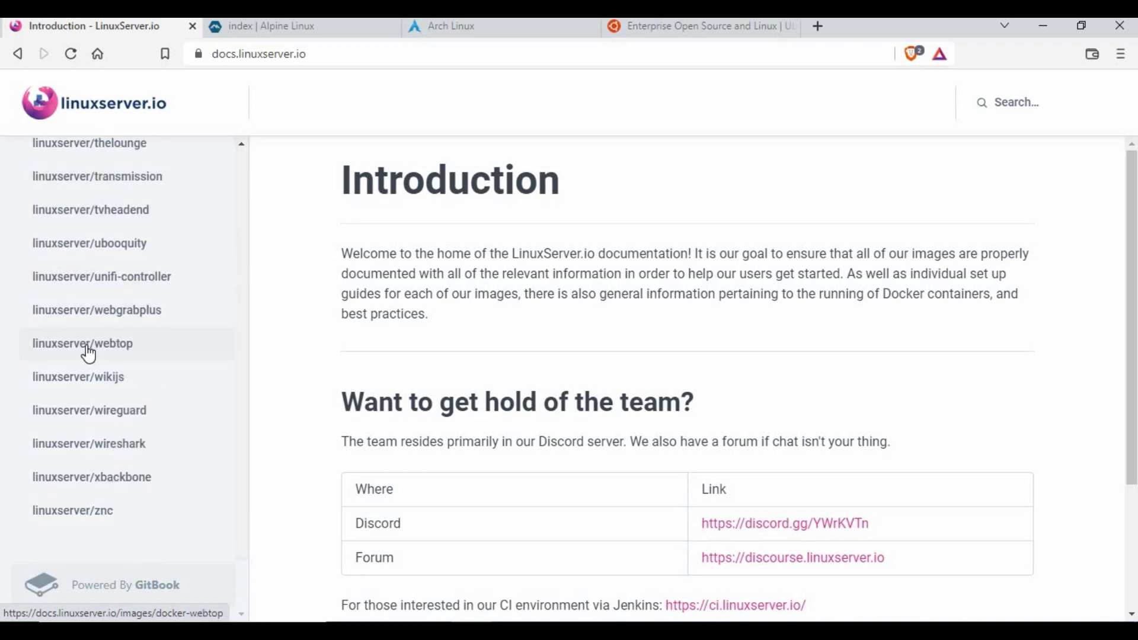
{"action": "left_click", "coordinate": [87, 344]}
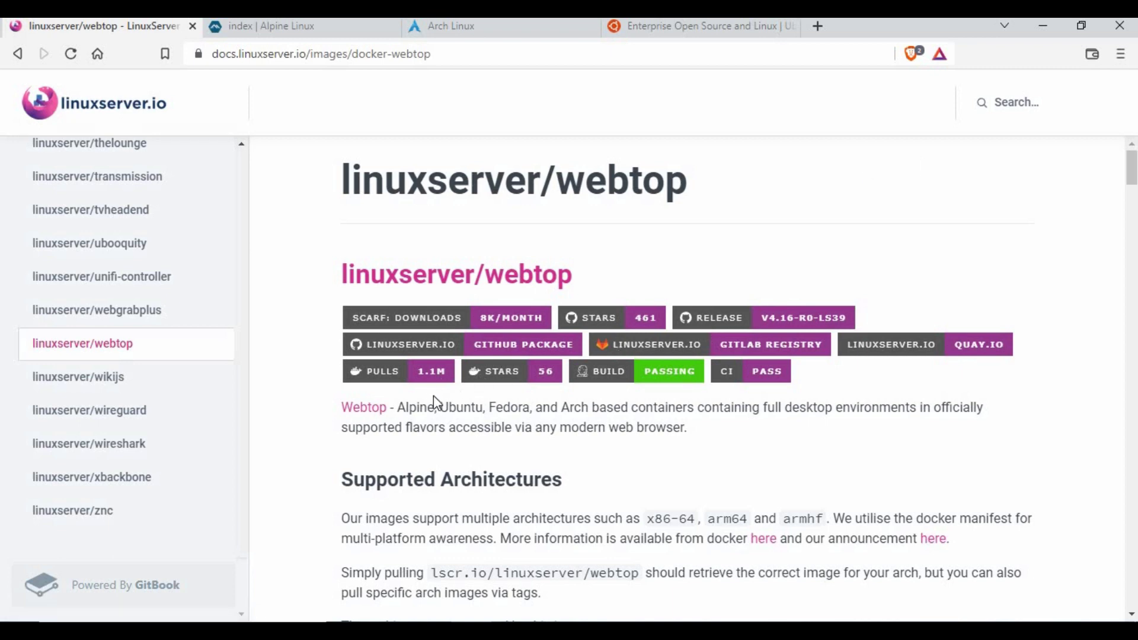
Read the webtop introduction on its supported Linux distributions and browser access, and the section on supported architectures.
{"action": "mouse_move", "coordinate": [419, 408]}
{"action": "left_mouse_down"}
{"action": "mouse_move", "coordinate": [433, 409]}
{"action": "mouse_move", "coordinate": [409, 409]}
{"action": "left_mouse_up"}
{"action": "left_click", "coordinate": [515, 414]}
{"action": "left_click_drag", "start_coordinate": [571, 428], "coordinate": [745, 439]}
{"action": "left_click", "coordinate": [745, 439]}
{"action": "scroll", "coordinate": [744, 440], "scroll_direction": "down", "scroll_amount": 5}
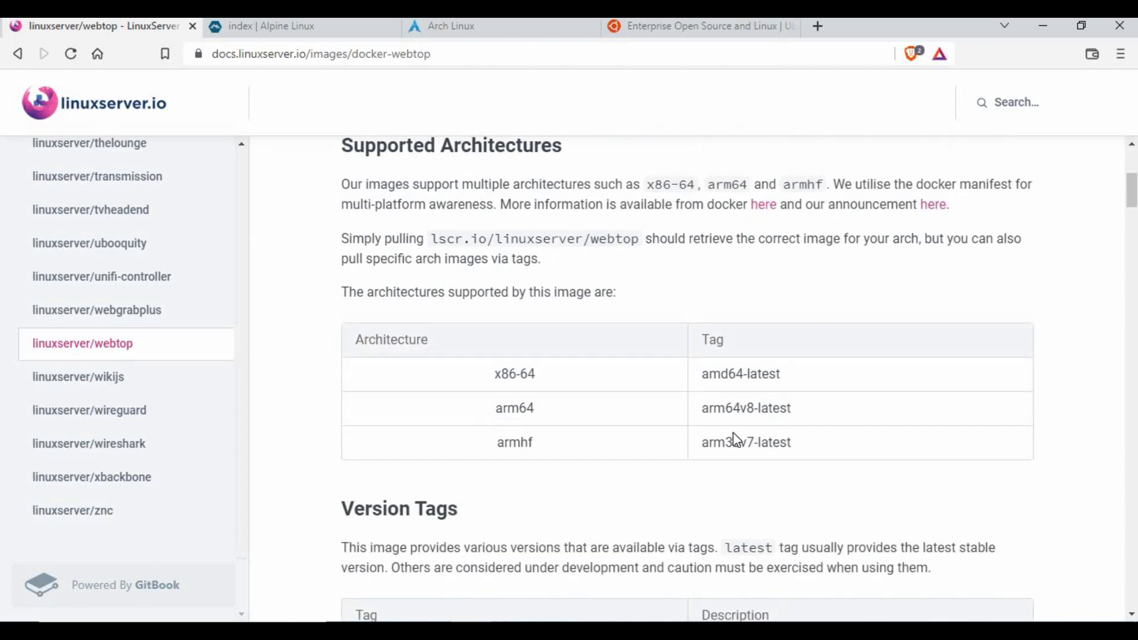
Review the Version Tags table for the available combinations of Linux distribution and desktop environment.
{"action": "scroll", "coordinate": [736, 440], "scroll_direction": "down", "scroll_amount": 5}
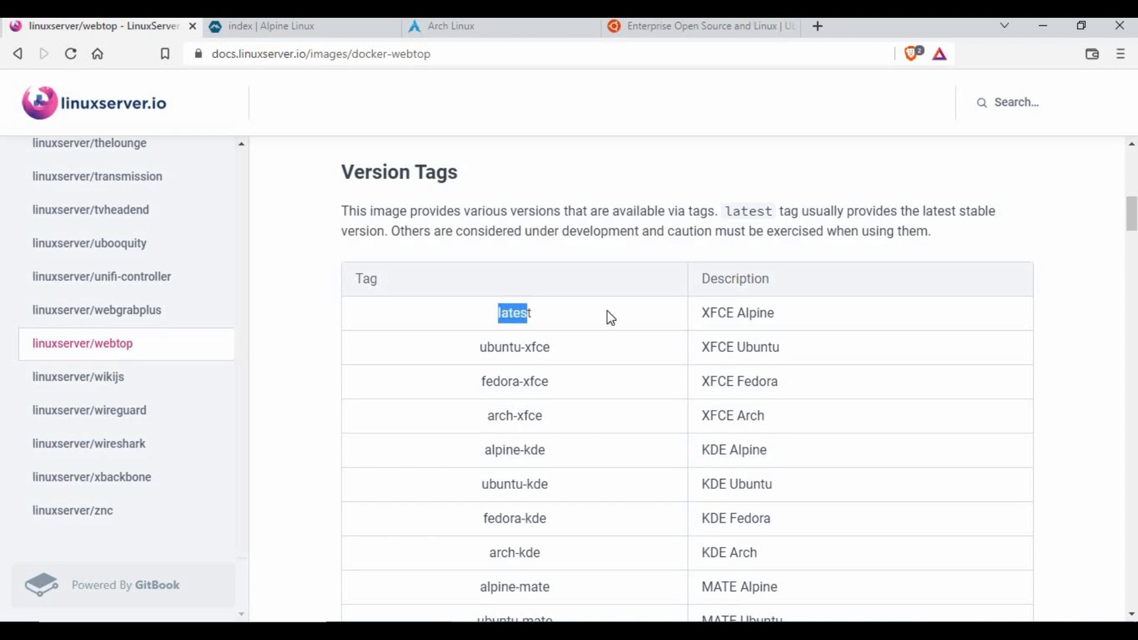
{"action": "left_click", "coordinate": [810, 324]}
{"action": "left_click_drag", "start_coordinate": [488, 347], "coordinate": [551, 348]}
{"action": "left_click_drag", "start_coordinate": [810, 359], "coordinate": [760, 353]}
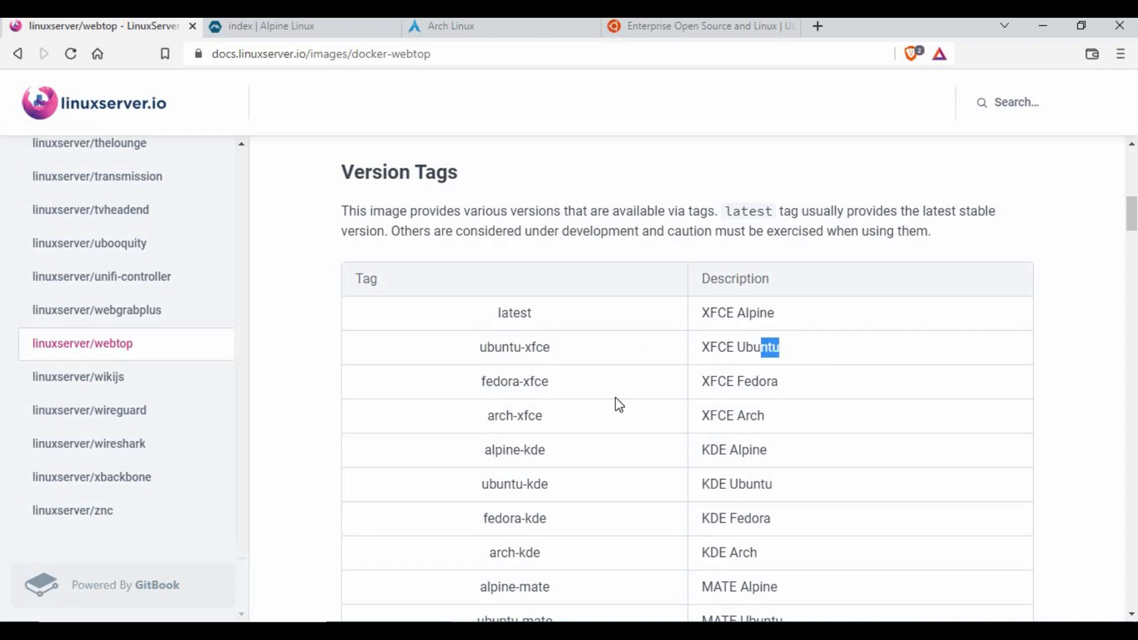
{"action": "left_click", "coordinate": [560, 398]}
{"action": "scroll", "coordinate": [534, 379], "scroll_direction": "down", "scroll_amount": 1}
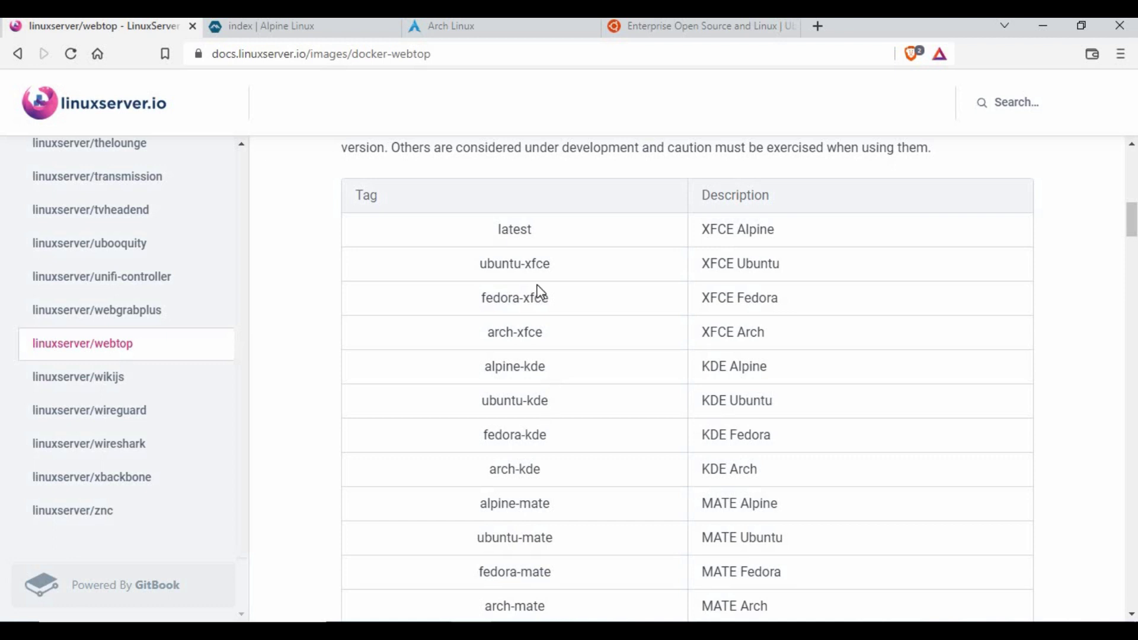
{"action": "scroll", "coordinate": [539, 292], "scroll_direction": "down", "scroll_amount": 2}
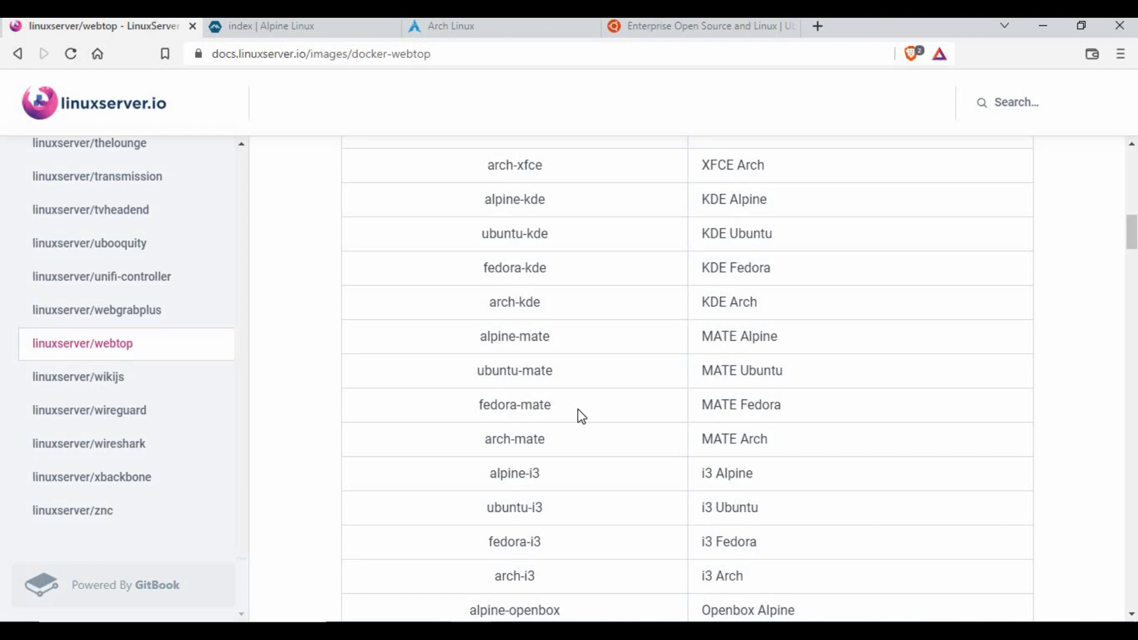
{"action": "scroll", "coordinate": [582, 417], "scroll_direction": "down", "scroll_amount": 3}
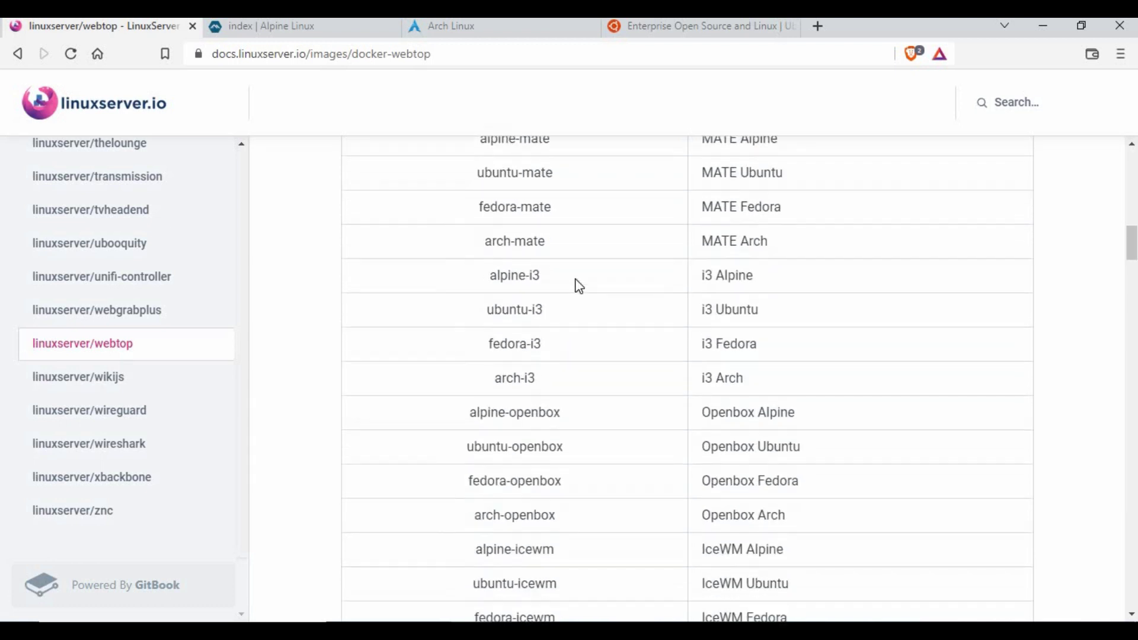
{"action": "scroll", "coordinate": [579, 286], "scroll_direction": "down", "scroll_amount": 3}
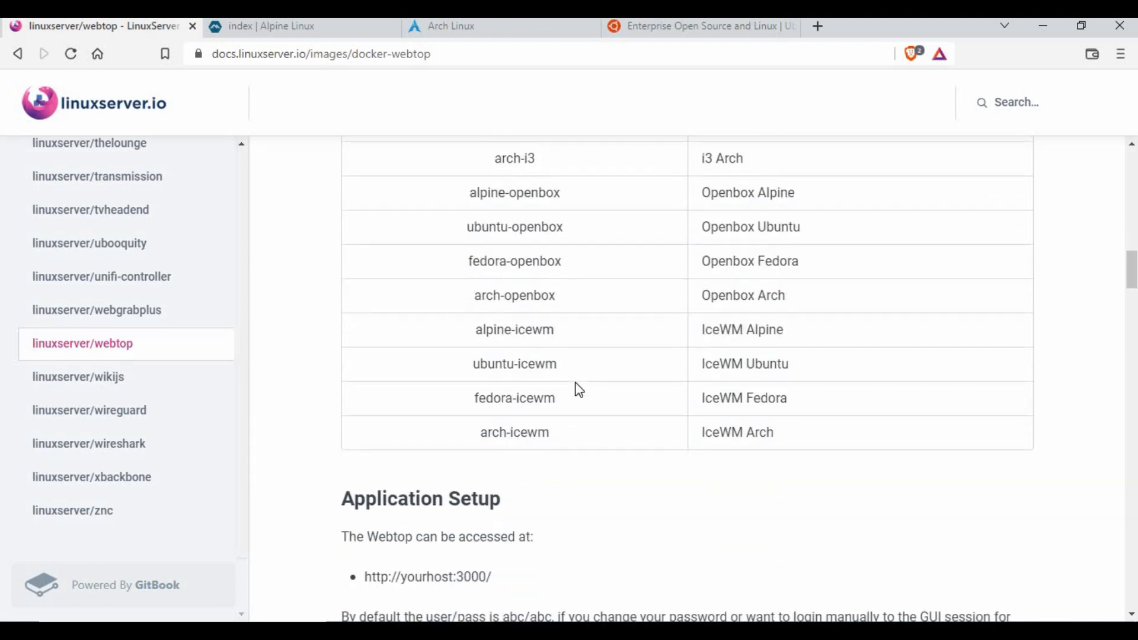
{"action": "scroll", "coordinate": [579, 391], "scroll_direction": "down", "scroll_amount": 1}
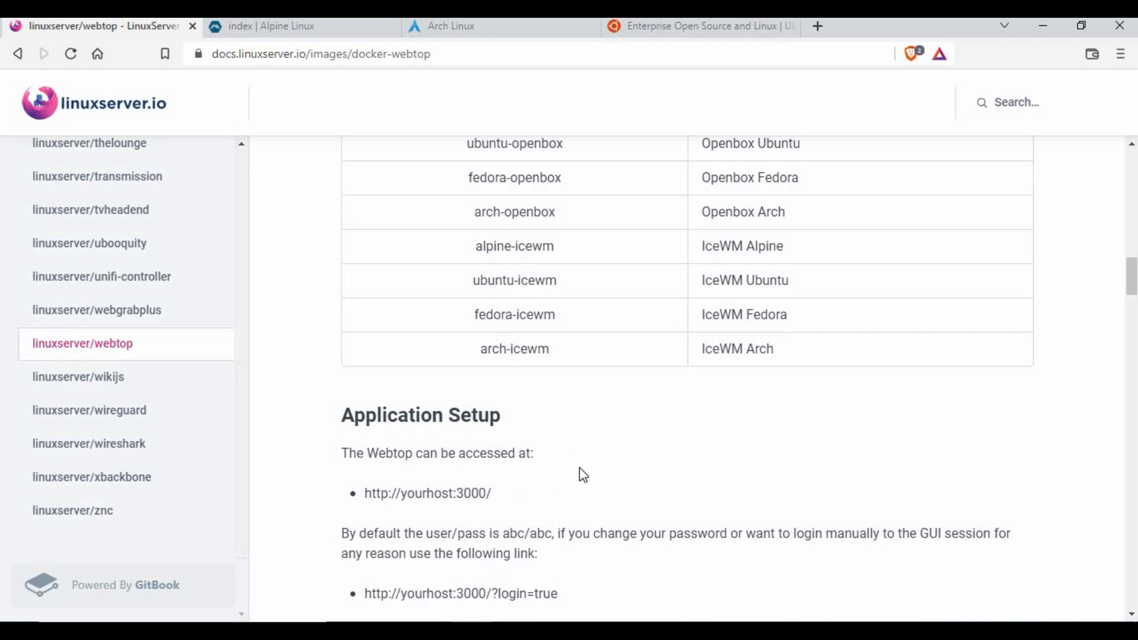
Read the Application Setup section for the access URL, default login, container warnings and password reset command.
{"action": "scroll", "coordinate": [615, 403], "scroll_direction": "down", "scroll_amount": 3}
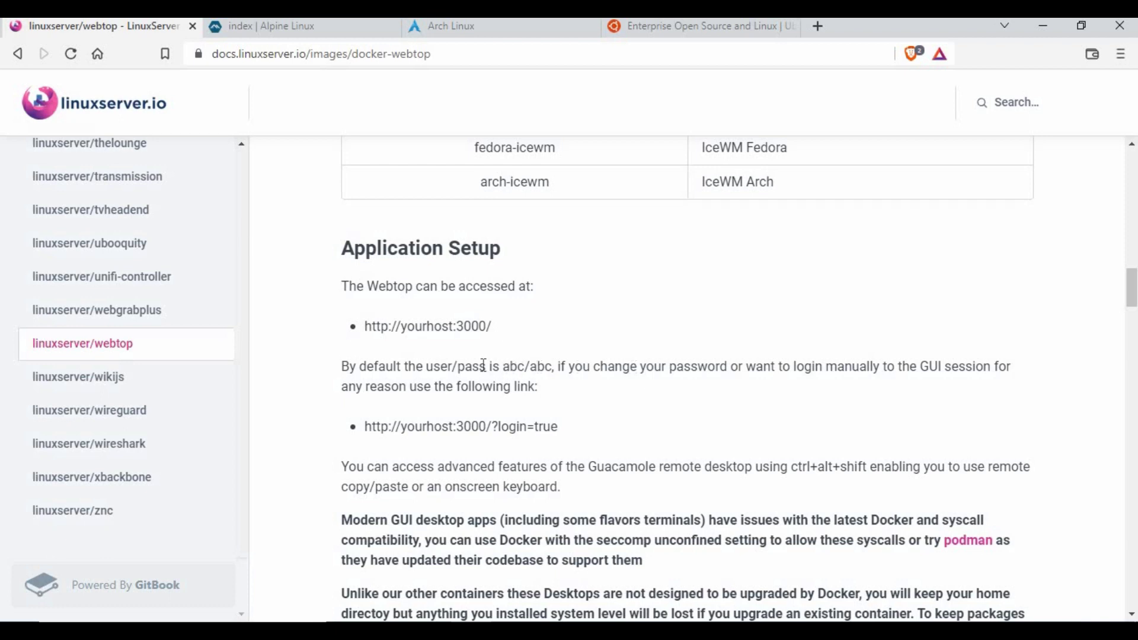
{"action": "left_click_drag", "start_coordinate": [531, 367], "coordinate": [510, 367]}
{"action": "left_click", "coordinate": [657, 336]}
{"action": "scroll", "coordinate": [654, 333], "scroll_direction": "down", "scroll_amount": 4}
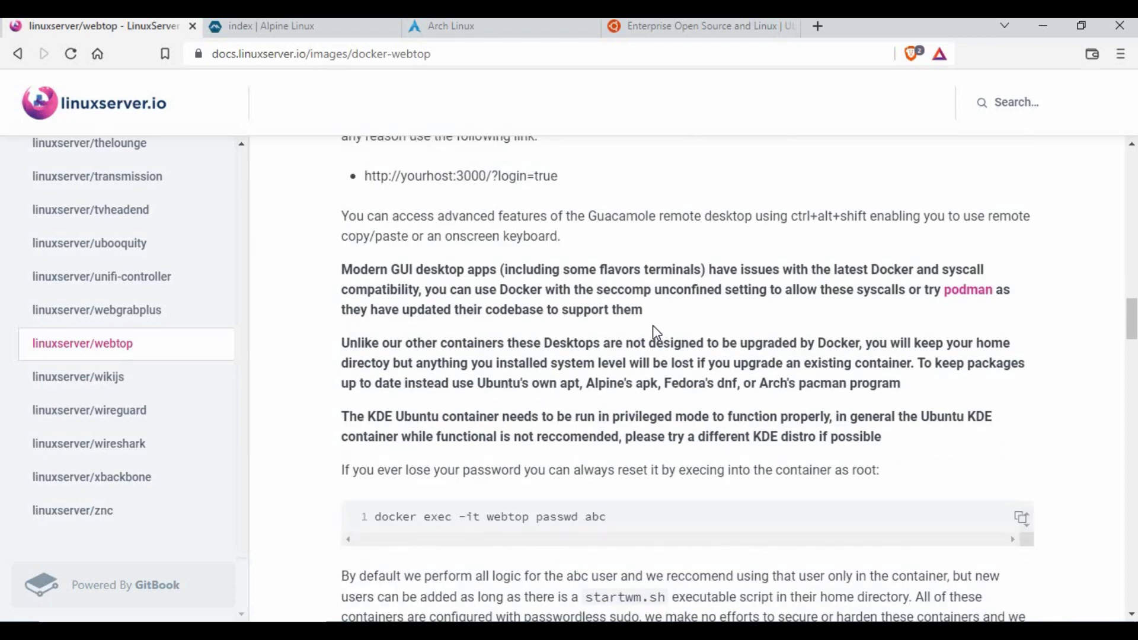
{"action": "scroll", "coordinate": [657, 333], "scroll_direction": "down", "scroll_amount": 5}
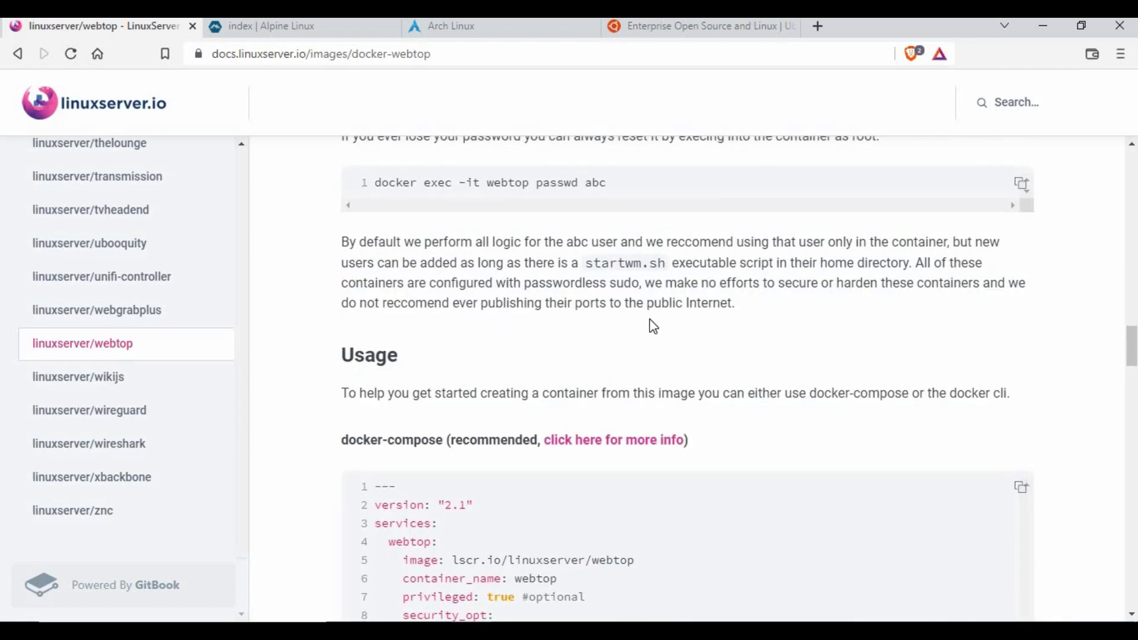
Examine the complete docker-compose example in the Usage section by highlighting its code.
{"action": "scroll", "coordinate": [654, 327], "scroll_direction": "down", "scroll_amount": 3}
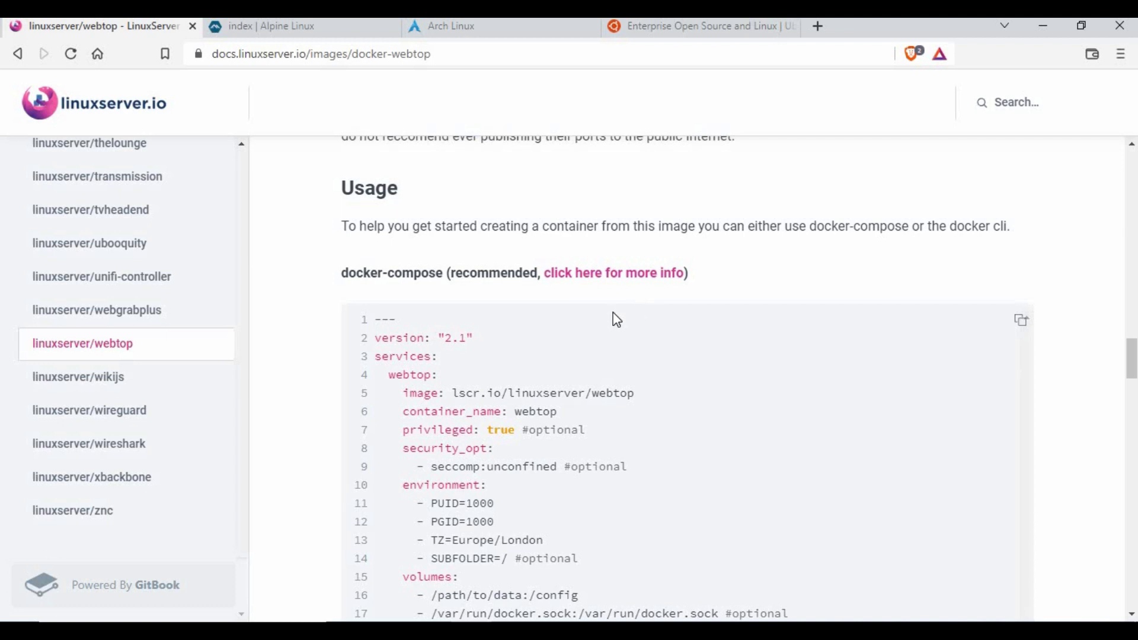
{"action": "scroll", "coordinate": [616, 319], "scroll_direction": "down", "scroll_amount": 1}
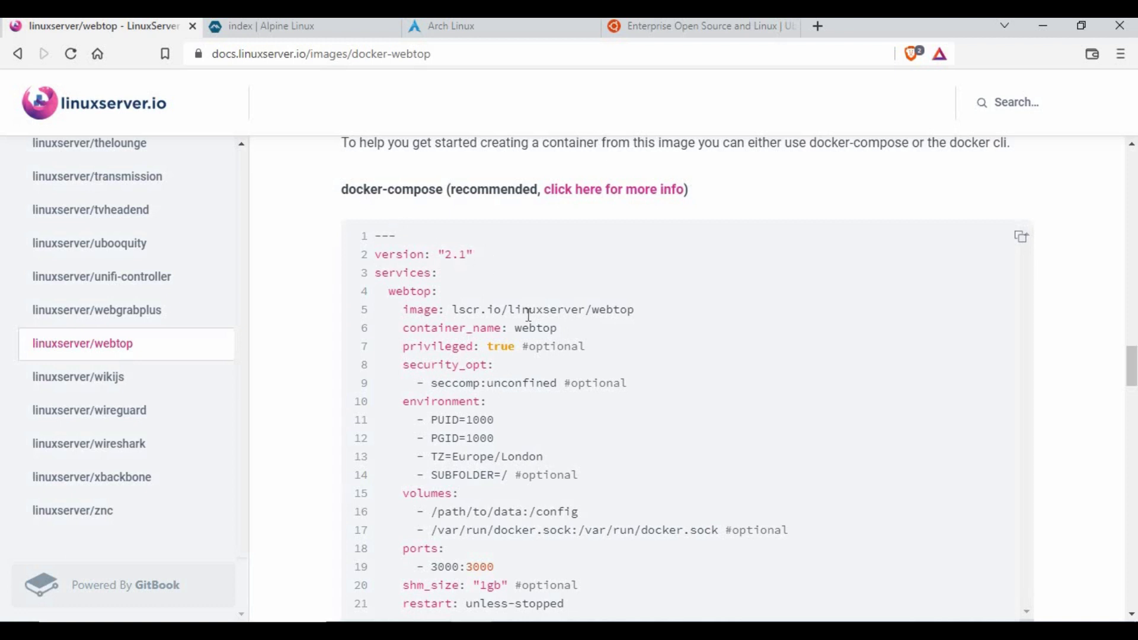
{"action": "scroll", "coordinate": [526, 309], "scroll_direction": "down", "scroll_amount": 1}
{"action": "left_click_drag", "start_coordinate": [375, 170], "coordinate": [629, 521]}
{"action": "scroll", "coordinate": [517, 296], "scroll_direction": "up", "scroll_amount": 1}
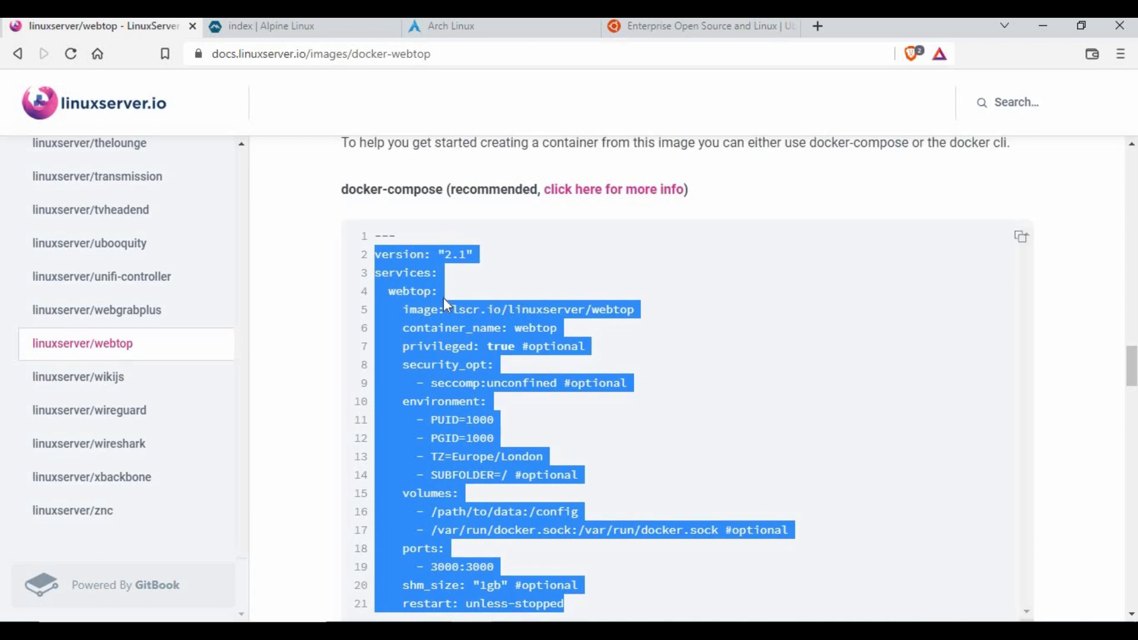
{"action": "left_click", "coordinate": [413, 304]}
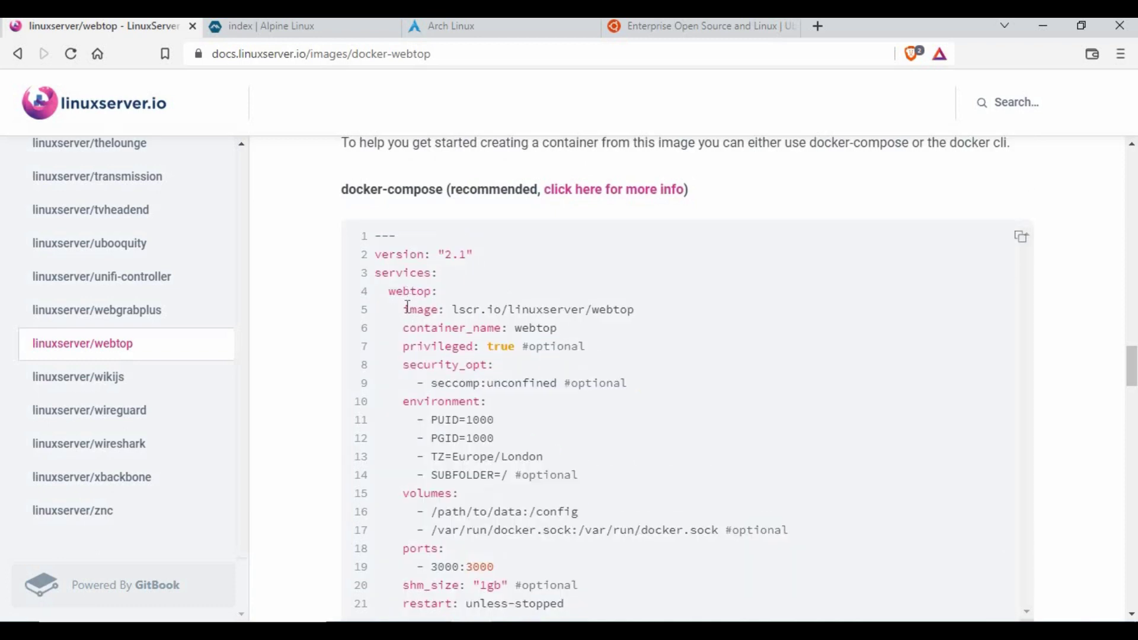
Examine the image, container_name and privileged lines of the docker-compose example, highlighting each in turn.
{"action": "left_click_drag", "start_coordinate": [405, 307], "coordinate": [641, 317]}
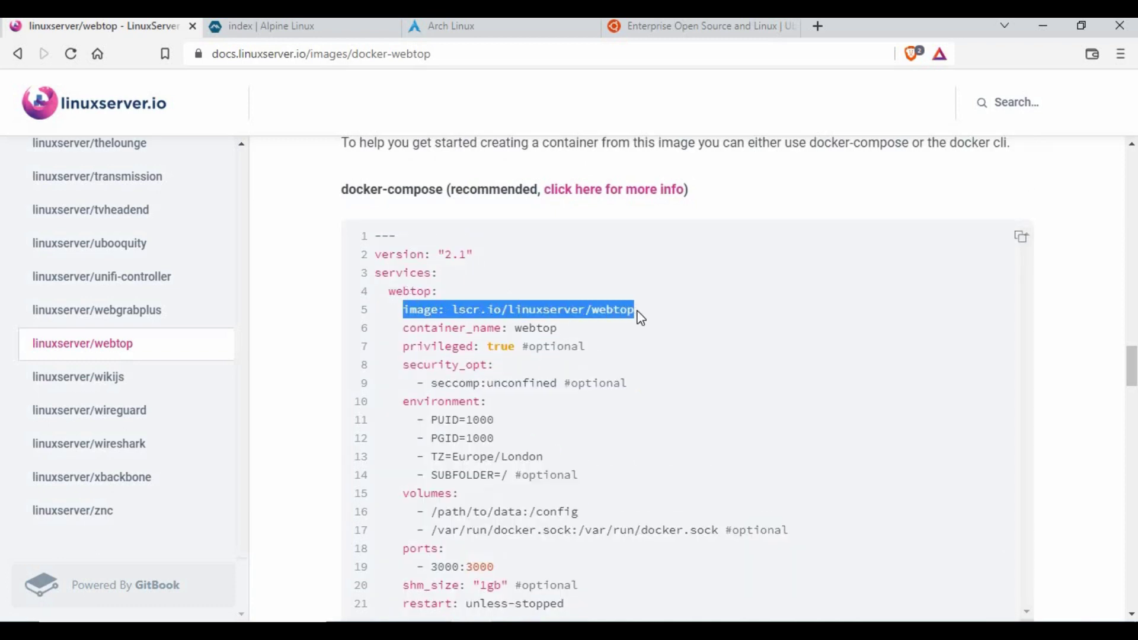
{"action": "left_click", "coordinate": [516, 328]}
{"action": "double_click", "coordinate": [555, 328]}
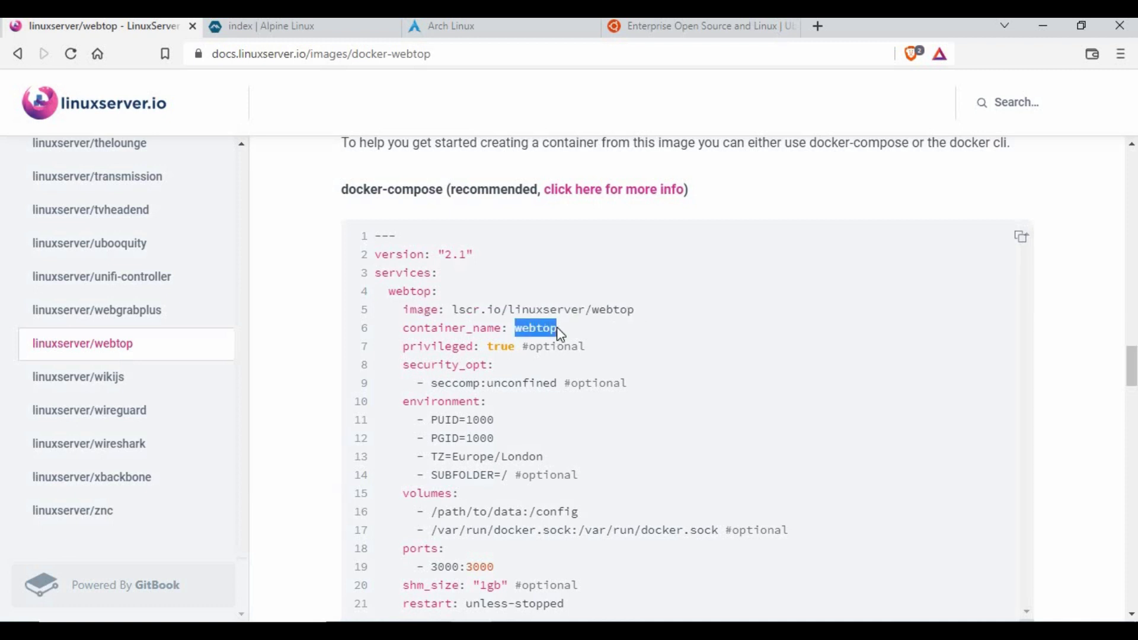
{"action": "left_click", "coordinate": [544, 330]}
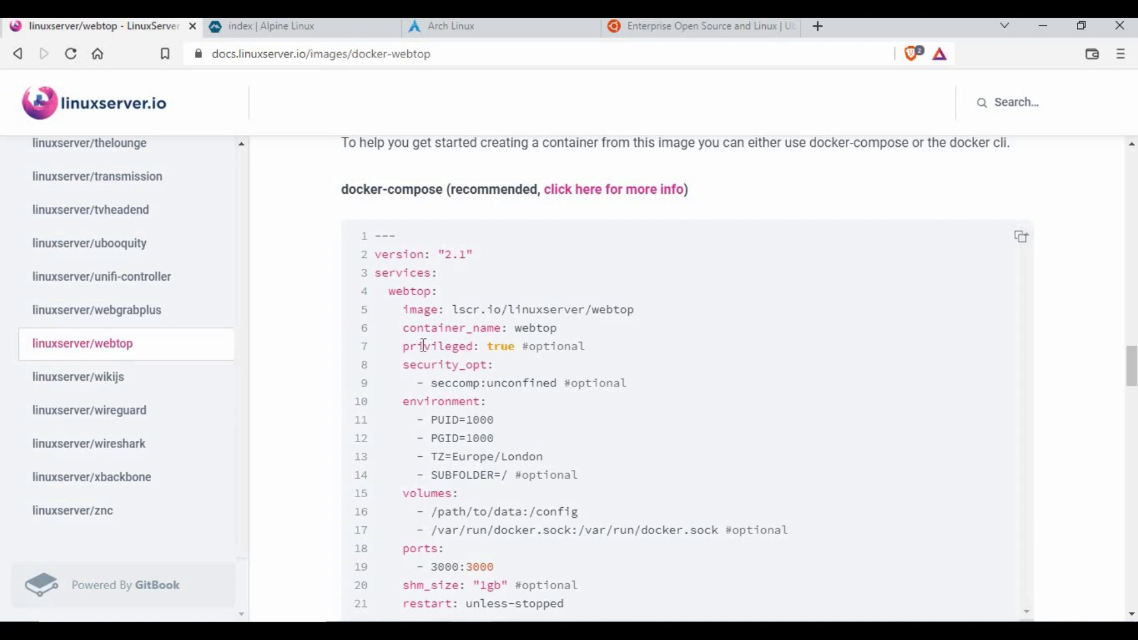
{"action": "left_click_drag", "start_coordinate": [409, 348], "coordinate": [682, 349]}
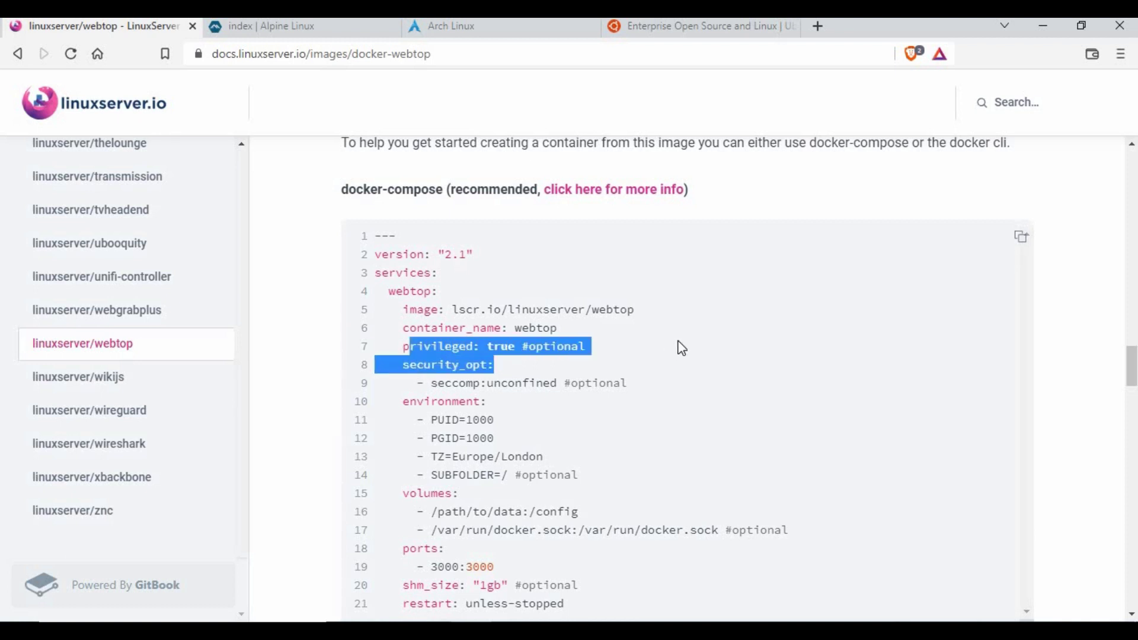
{"action": "left_click", "coordinate": [566, 326]}
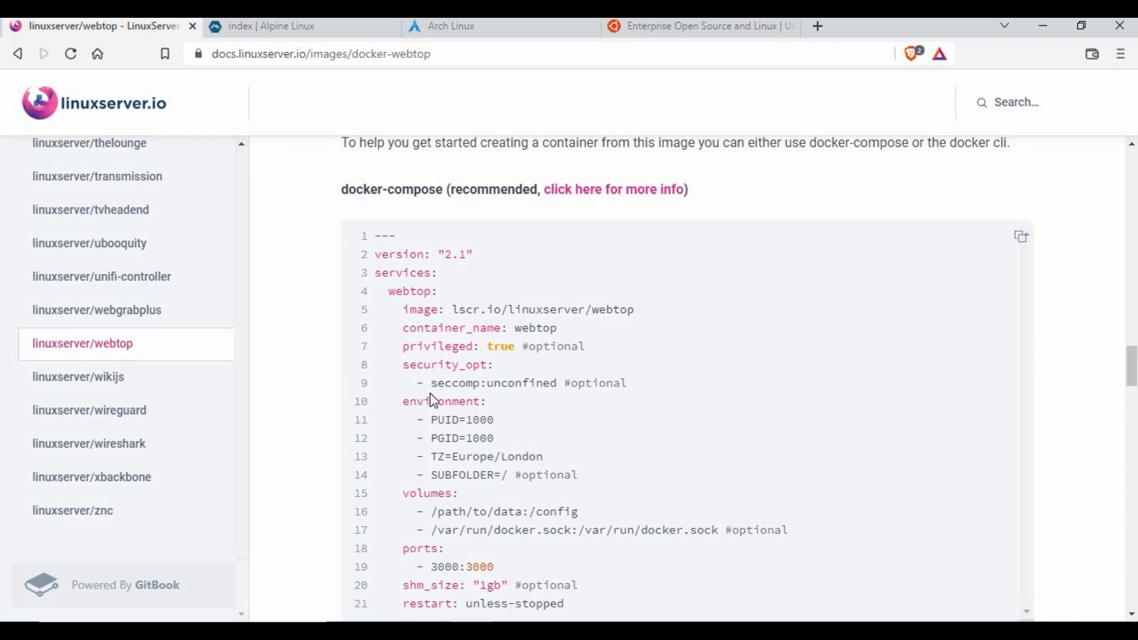
Examine the PUID, PGID and TZ environment variables in the docker-compose example, highlighting each in turn.
{"action": "left_click_drag", "start_coordinate": [437, 420], "coordinate": [534, 420]}
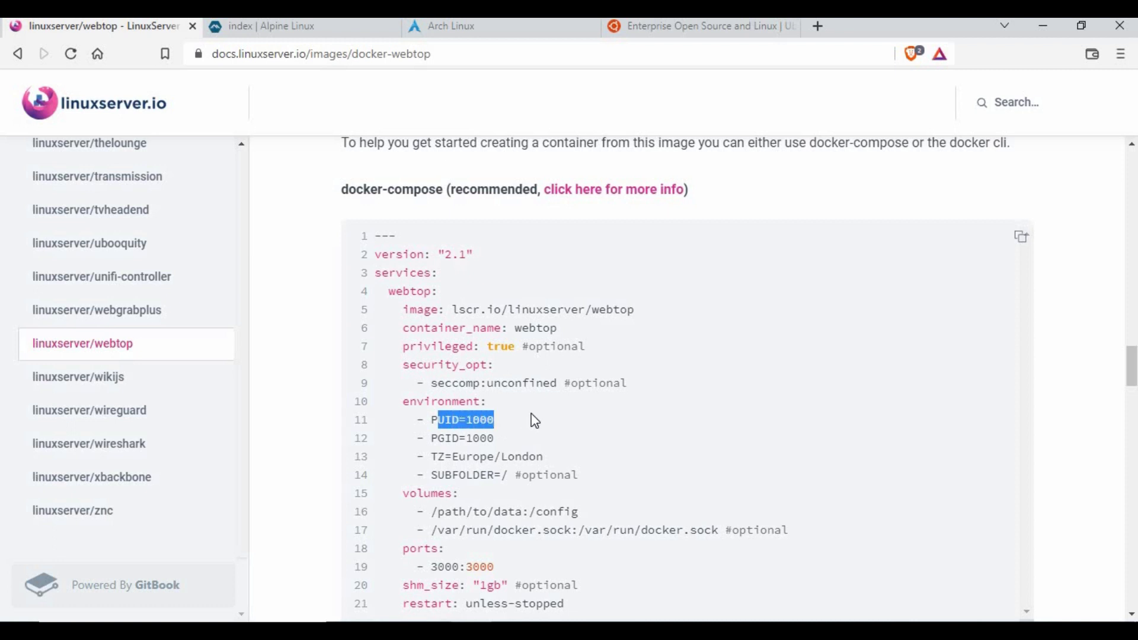
{"action": "left_click", "coordinate": [450, 423]}
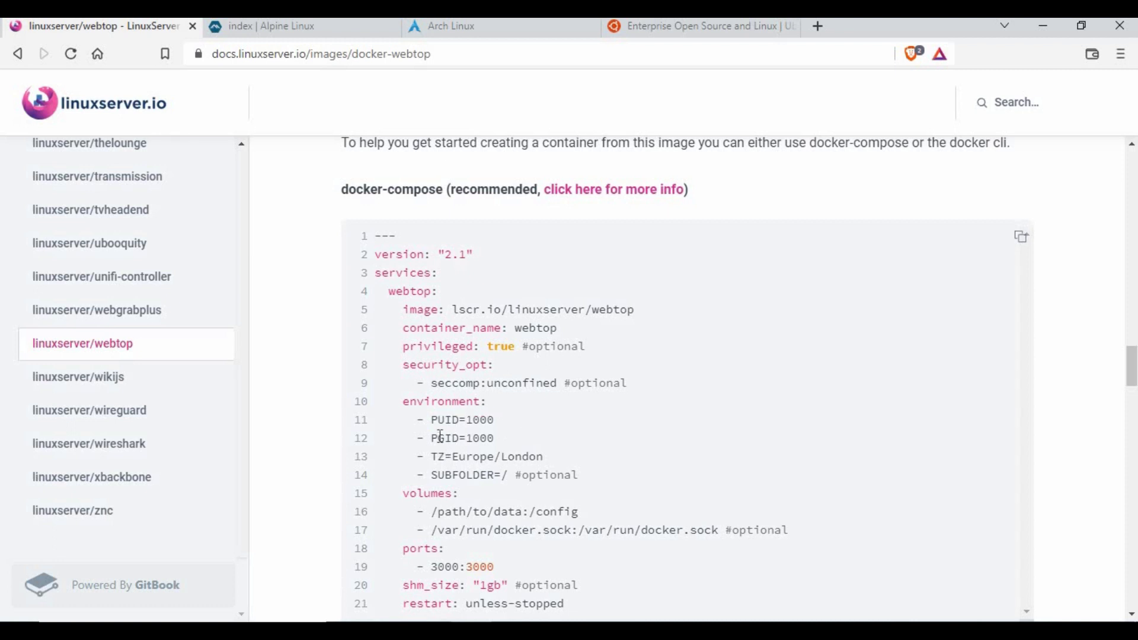
{"action": "left_click_drag", "start_coordinate": [439, 438], "coordinate": [461, 439]}
{"action": "left_click", "coordinate": [506, 423]}
{"action": "left_click_drag", "start_coordinate": [431, 456], "coordinate": [544, 458]}
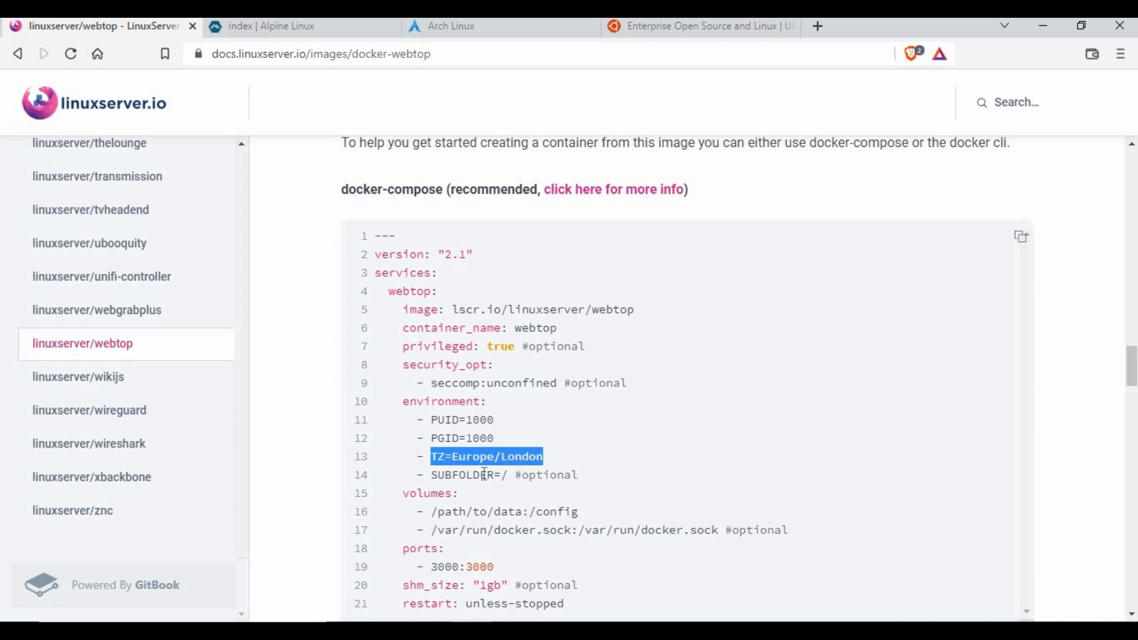
{"action": "left_click", "coordinate": [589, 440]}
Examine the volumes entries of the docker-compose example, highlighting the host data path, /config and the docker.sock mapping.
{"action": "scroll", "coordinate": [477, 424], "scroll_direction": "down", "scroll_amount": 1}
{"action": "scroll", "coordinate": [473, 419], "scroll_direction": "down", "scroll_amount": 1}
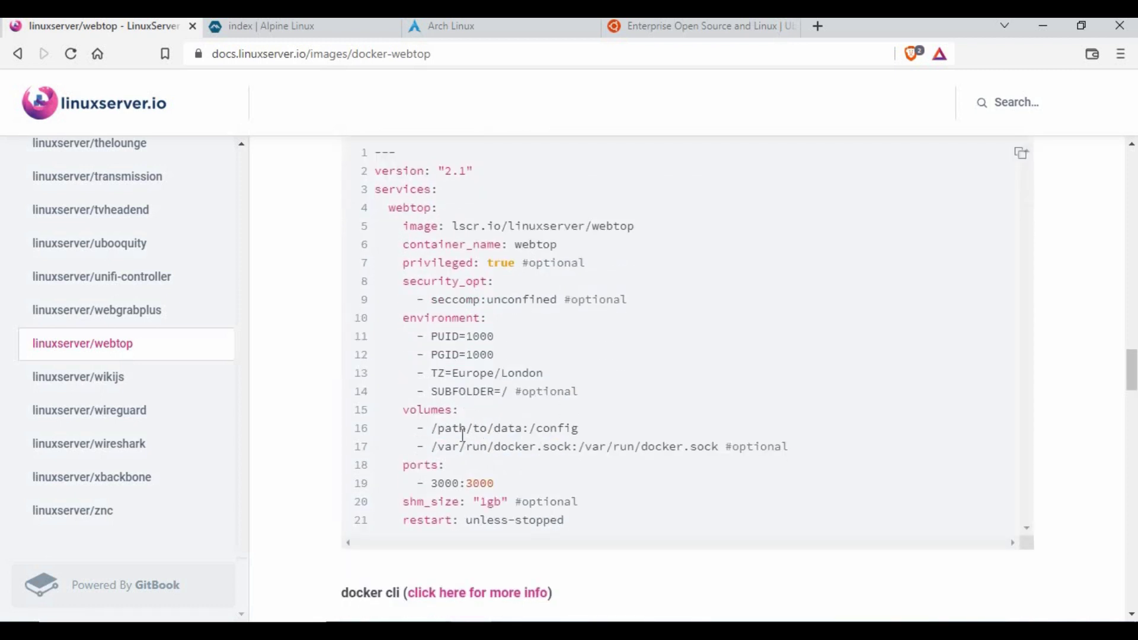
{"action": "left_click_drag", "start_coordinate": [433, 428], "coordinate": [525, 428]}
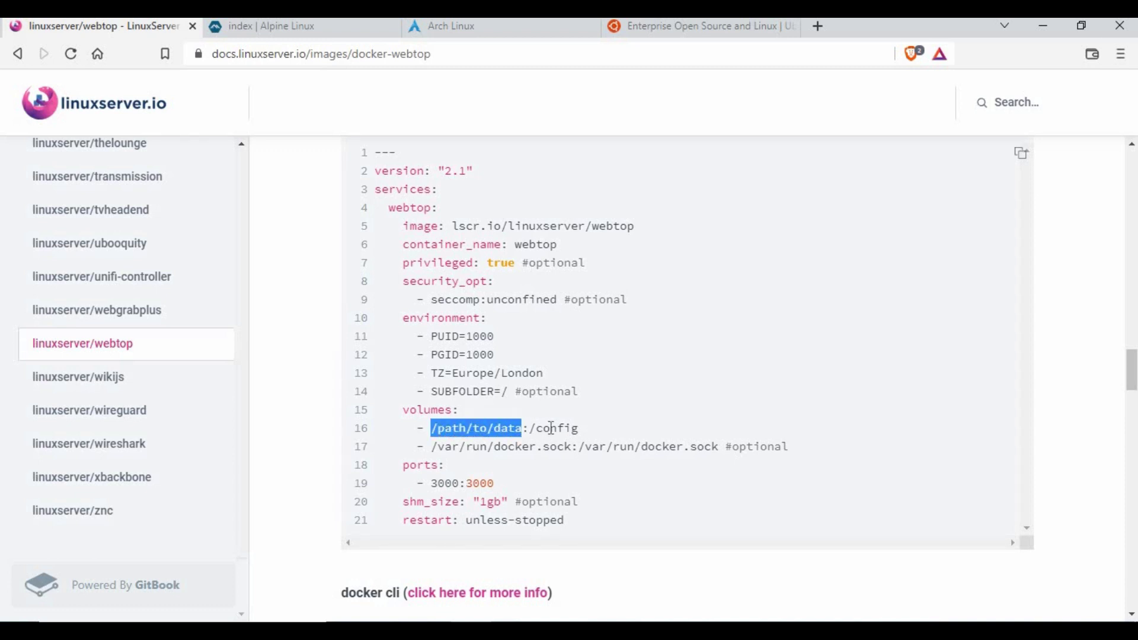
{"action": "left_click", "coordinate": [531, 429]}
{"action": "left_click_drag", "start_coordinate": [580, 428], "coordinate": [529, 429]}
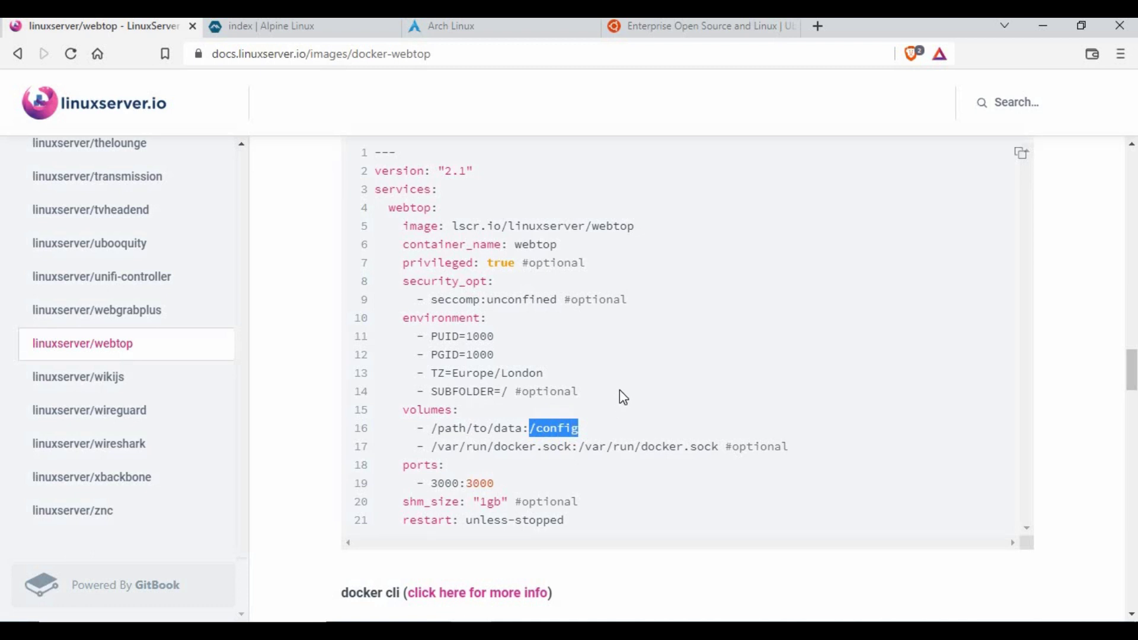
{"action": "left_click", "coordinate": [433, 448]}
{"action": "left_click_drag", "start_coordinate": [435, 447], "coordinate": [774, 447]}
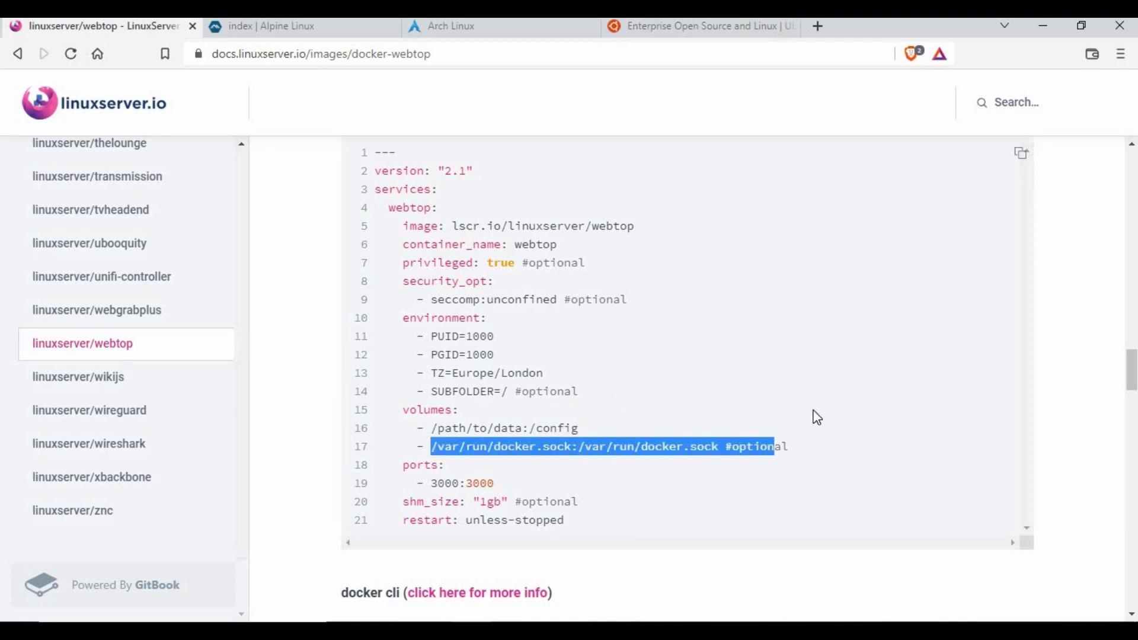
Examine the host and container sides of the docker-compose port mapping, and view the remaining options and the docker cli example.
{"action": "left_click", "coordinate": [442, 485]}
{"action": "left_click_drag", "start_coordinate": [460, 485], "coordinate": [431, 485]}
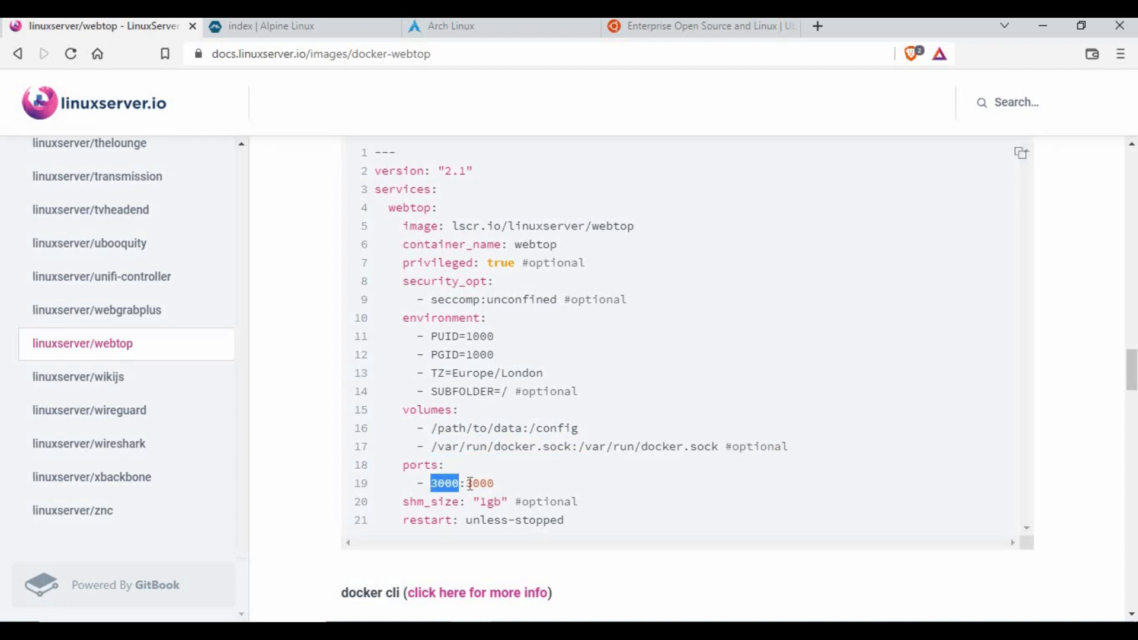
{"action": "left_click", "coordinate": [471, 485]}
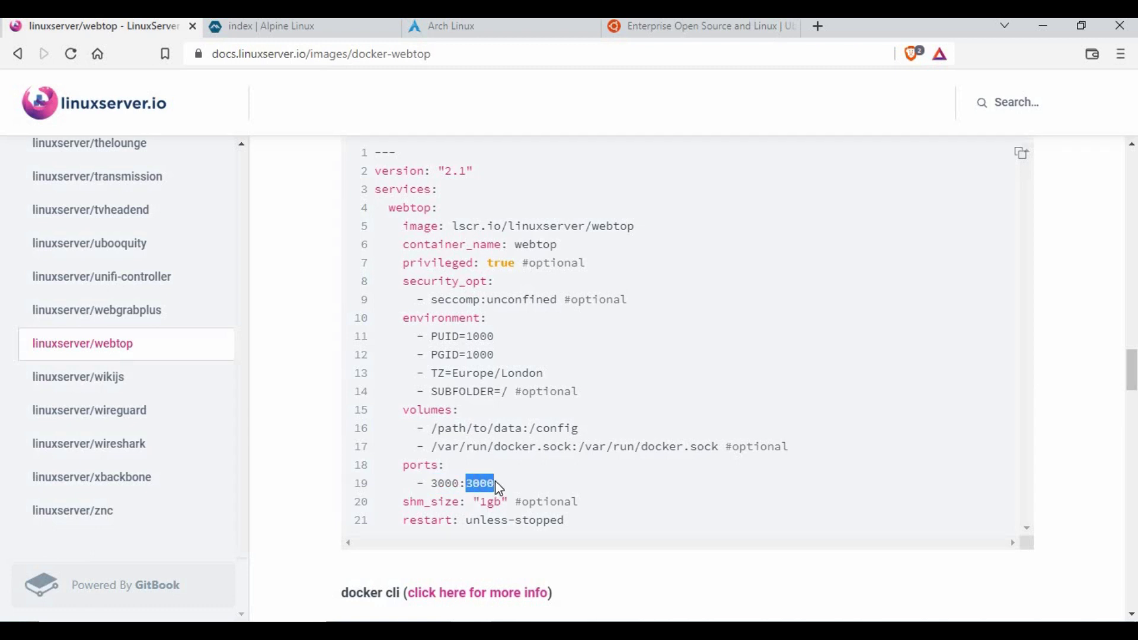
{"action": "left_click", "coordinate": [460, 486]}
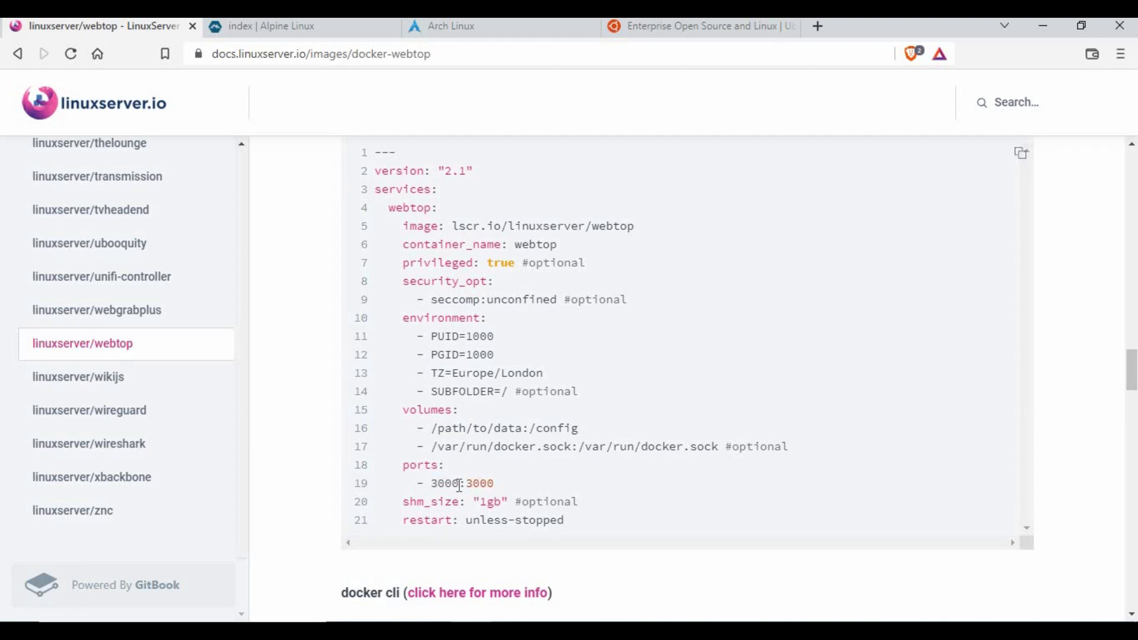
{"action": "left_click_drag", "start_coordinate": [460, 486], "coordinate": [430, 485]}
{"action": "scroll", "coordinate": [444, 425], "scroll_direction": "down", "scroll_amount": 1}
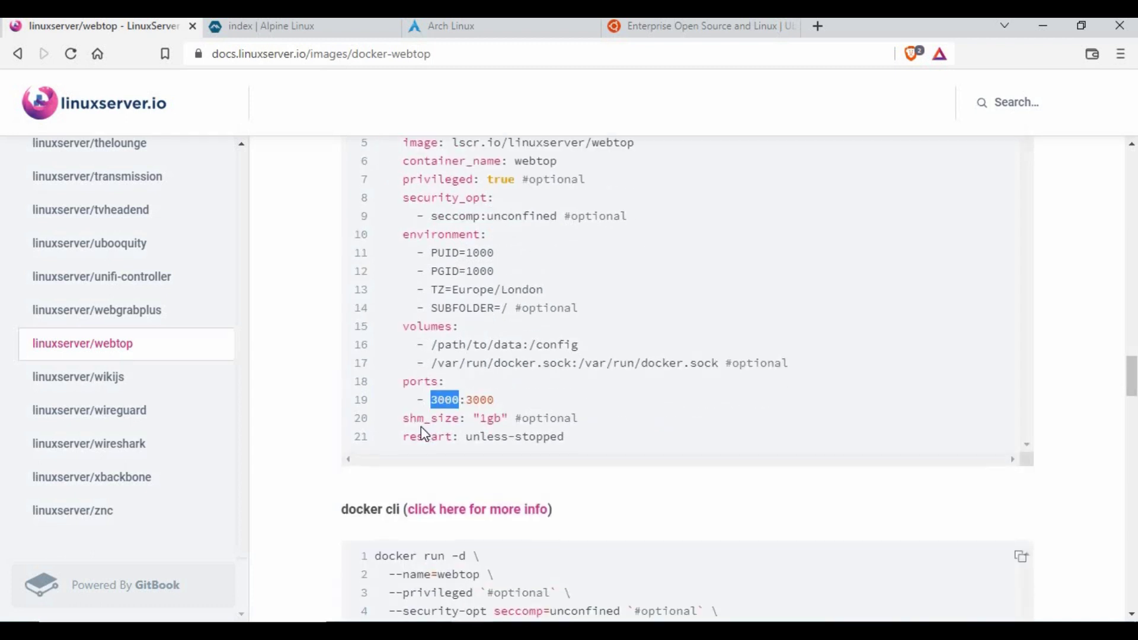
{"action": "left_click", "coordinate": [422, 427]}
{"action": "scroll", "coordinate": [557, 385], "scroll_direction": "down", "scroll_amount": 3}
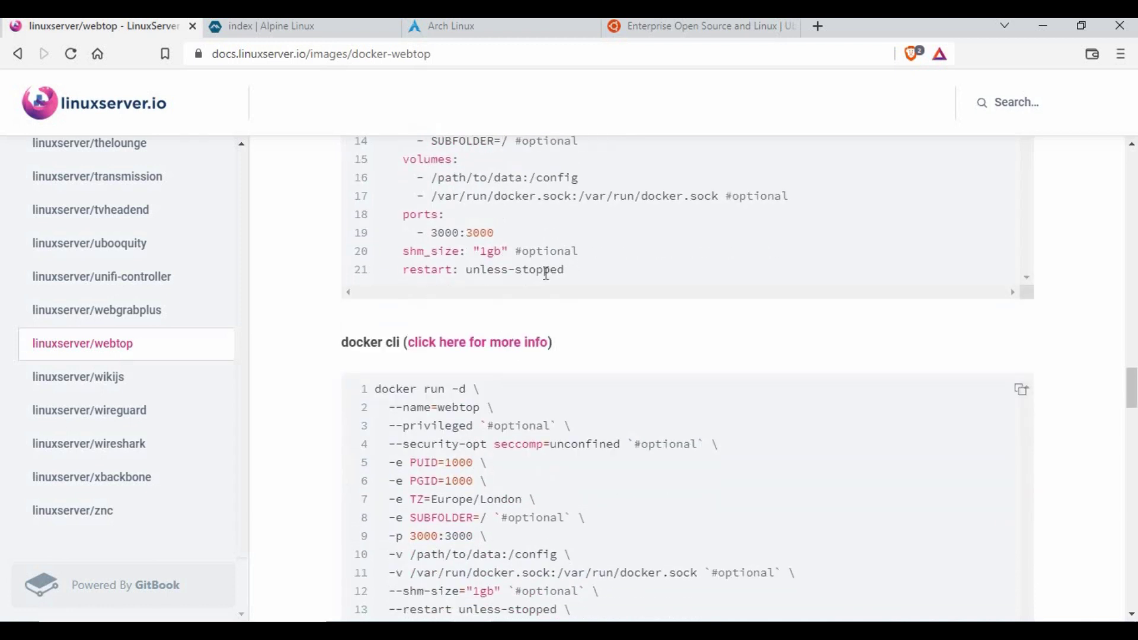
Examine the docker cli example's port and volume mappings, highlighting 3000:3000 and the /path/to/data host path.
{"action": "scroll", "coordinate": [610, 350], "scroll_direction": "down", "scroll_amount": 2}
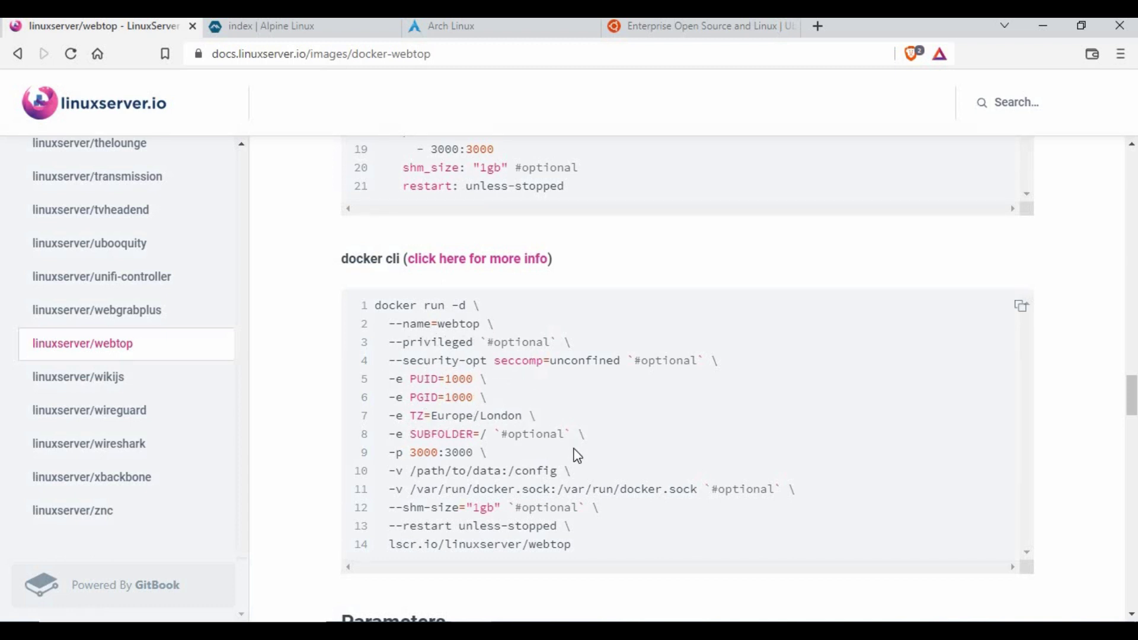
{"action": "scroll", "coordinate": [506, 414], "scroll_direction": "down", "scroll_amount": 2}
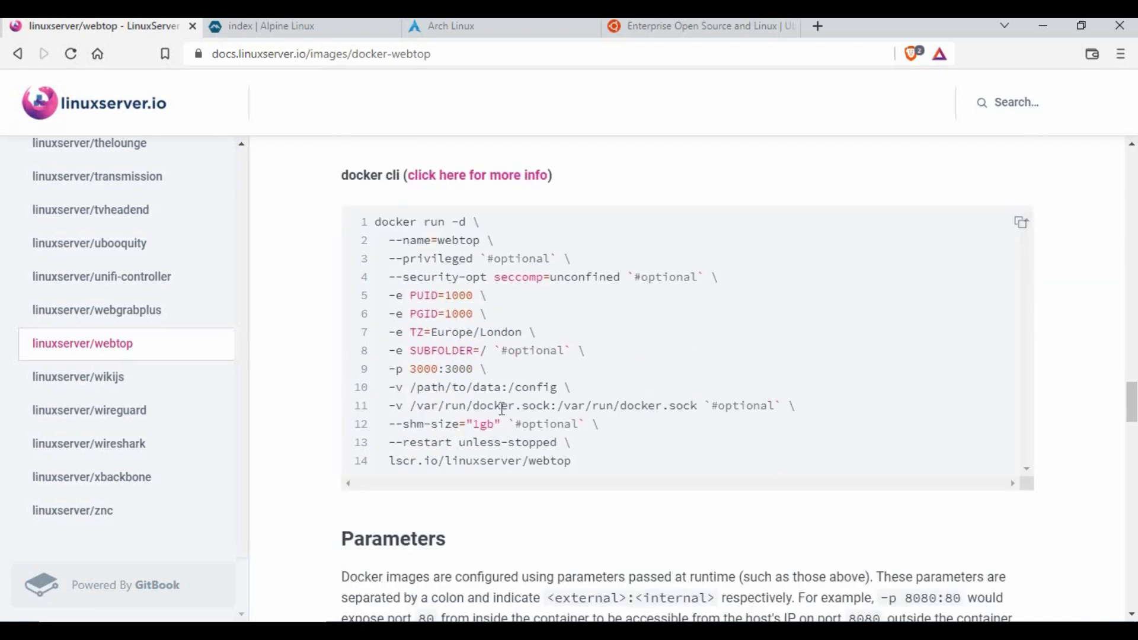
{"action": "left_click_drag", "start_coordinate": [409, 369], "coordinate": [474, 369]}
{"action": "left_click", "coordinate": [420, 389]}
{"action": "left_click_drag", "start_coordinate": [411, 387], "coordinate": [503, 389]}
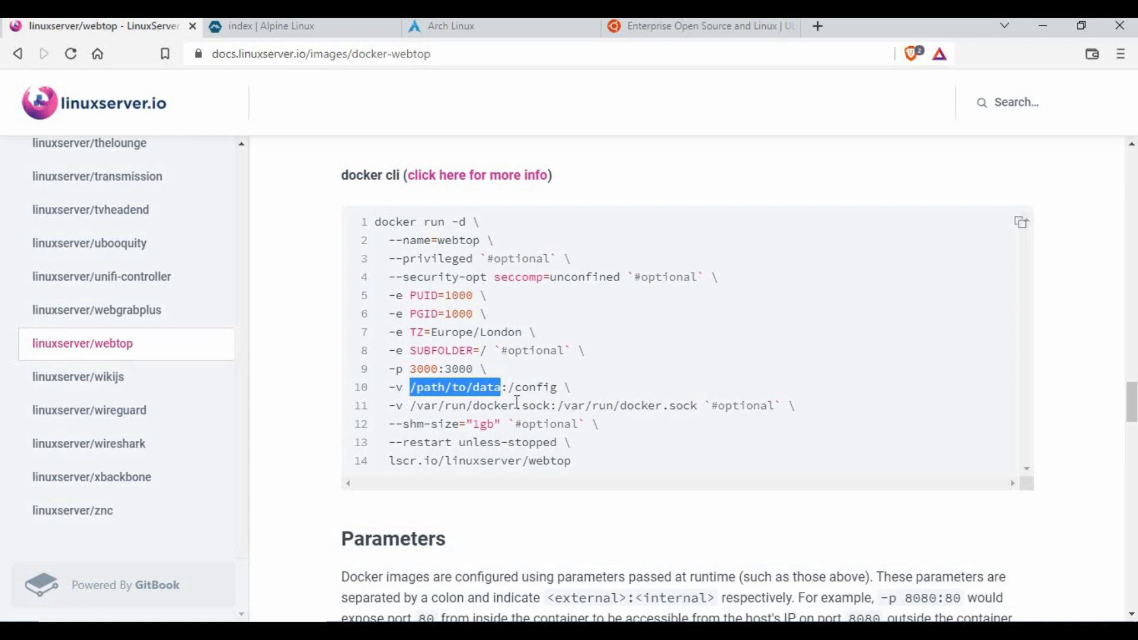
{"action": "left_click", "coordinate": [409, 438]}
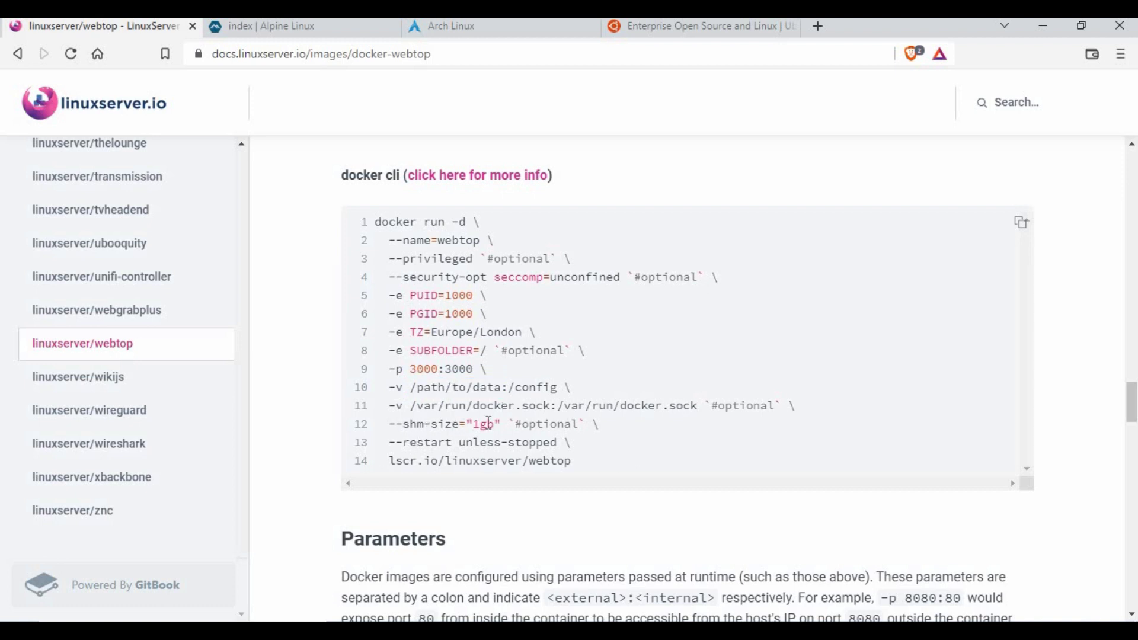
Examine the image reference lscr.io/linuxserver/webtop in the docker cli example, highlighting the full name and its /webtop part.
{"action": "double_click", "coordinate": [401, 461]}
{"action": "left_click", "coordinate": [437, 476]}
{"action": "left_click_drag", "start_coordinate": [389, 461], "coordinate": [573, 474]}
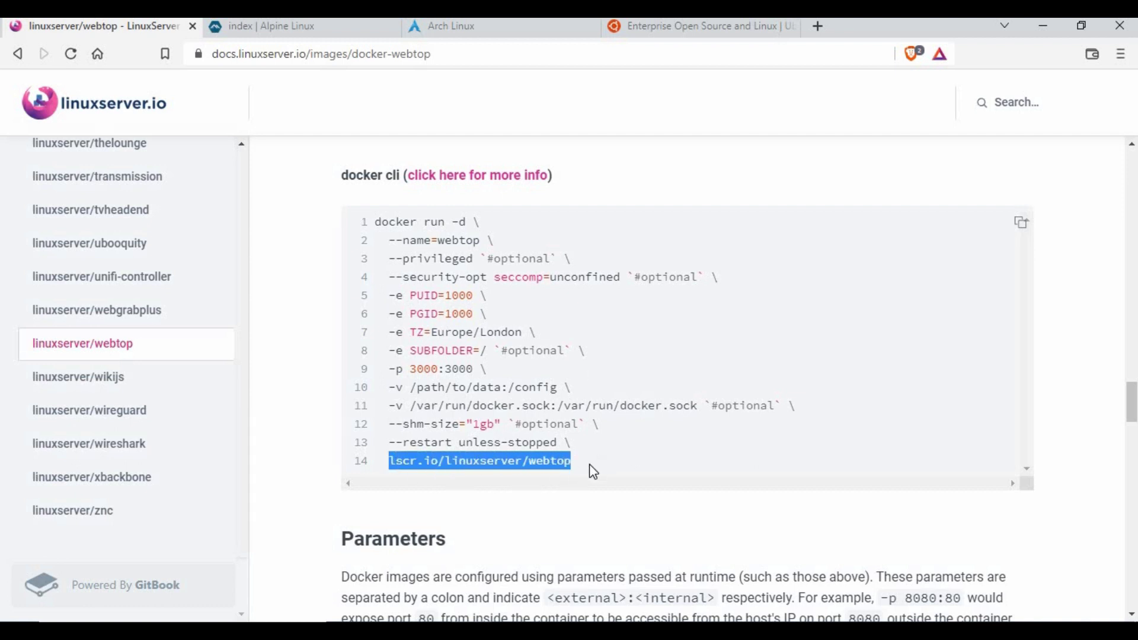
{"action": "left_click", "coordinate": [572, 466]}
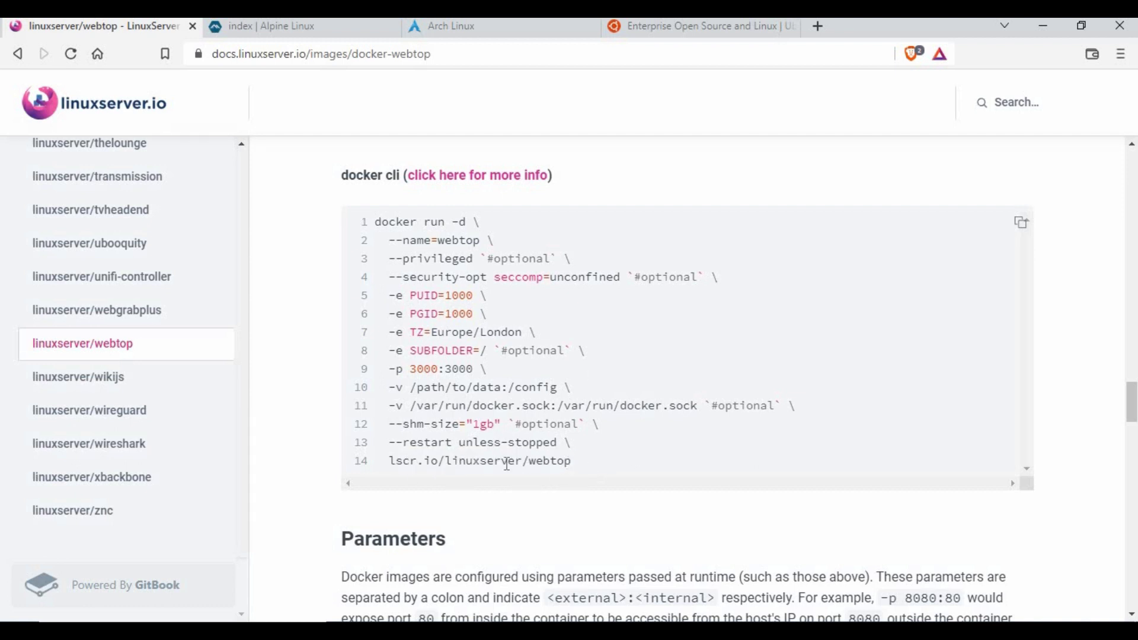
{"action": "left_click", "coordinate": [523, 462]}
{"action": "left_click", "coordinate": [585, 471], "text": "shift"}
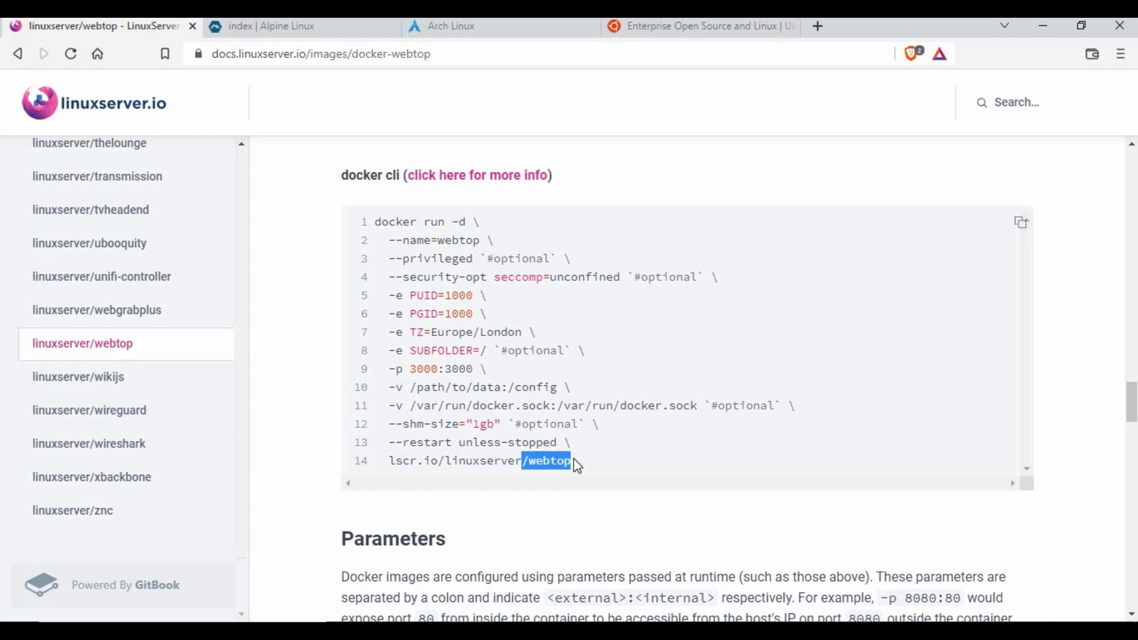
{"action": "left_click", "coordinate": [575, 465]}
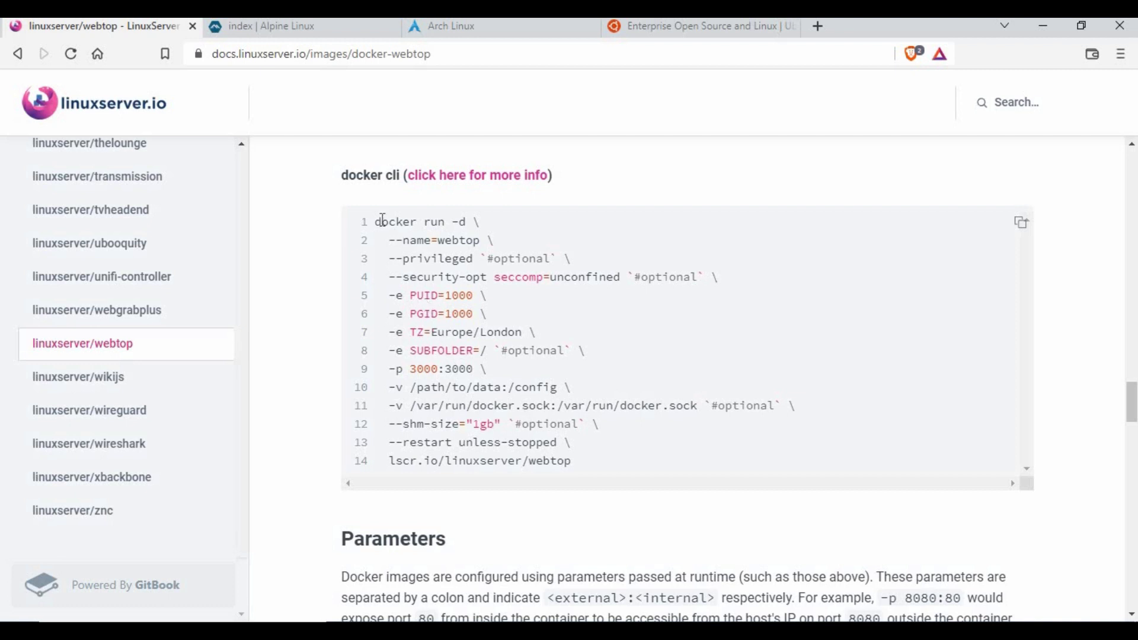
Copy the entire docker run command from the docker cli example.
{"action": "left_click_drag", "start_coordinate": [375, 222], "coordinate": [588, 458]}
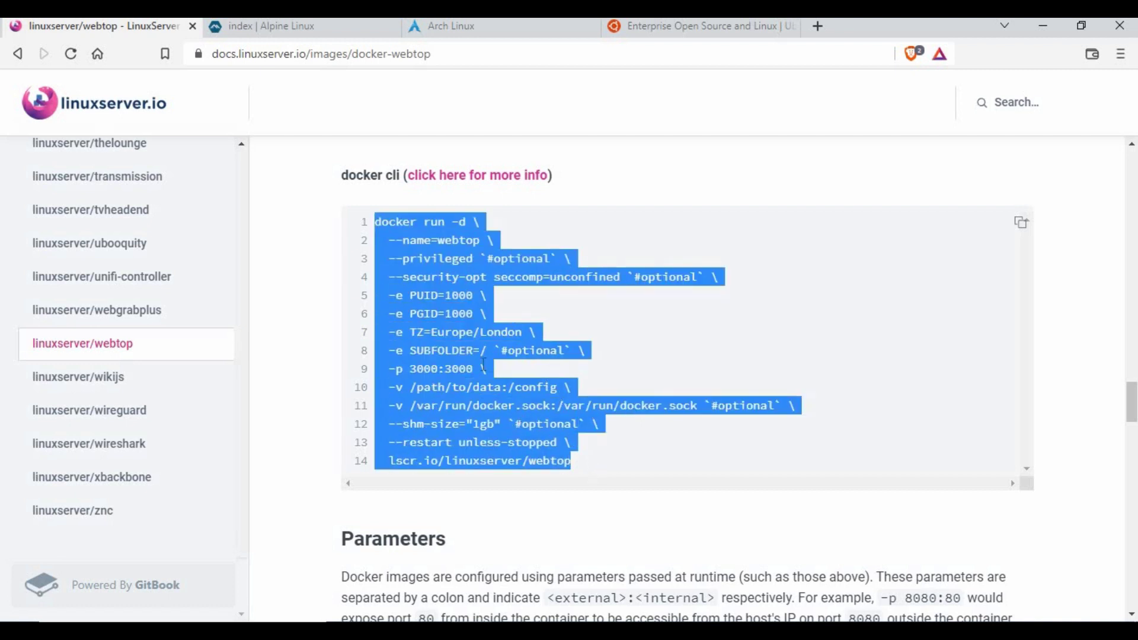
{"action": "right_click", "coordinate": [519, 364]}
{"action": "left_click", "coordinate": [539, 355]}
Switch to the PuTTY root terminal, check the Docker version, clear the screen and list all containers, including stopped ones.
{"action": "key", "text": "alt+Tab"}
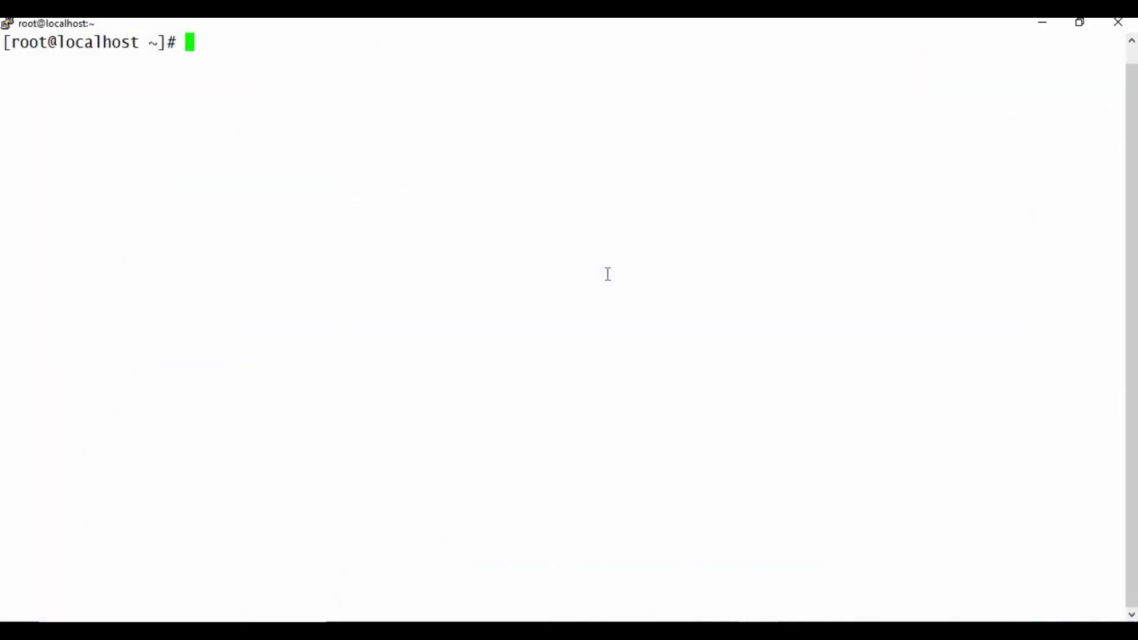
{"action": "type", "text": "docker -v"}
{"action": "key", "text": "Return"}
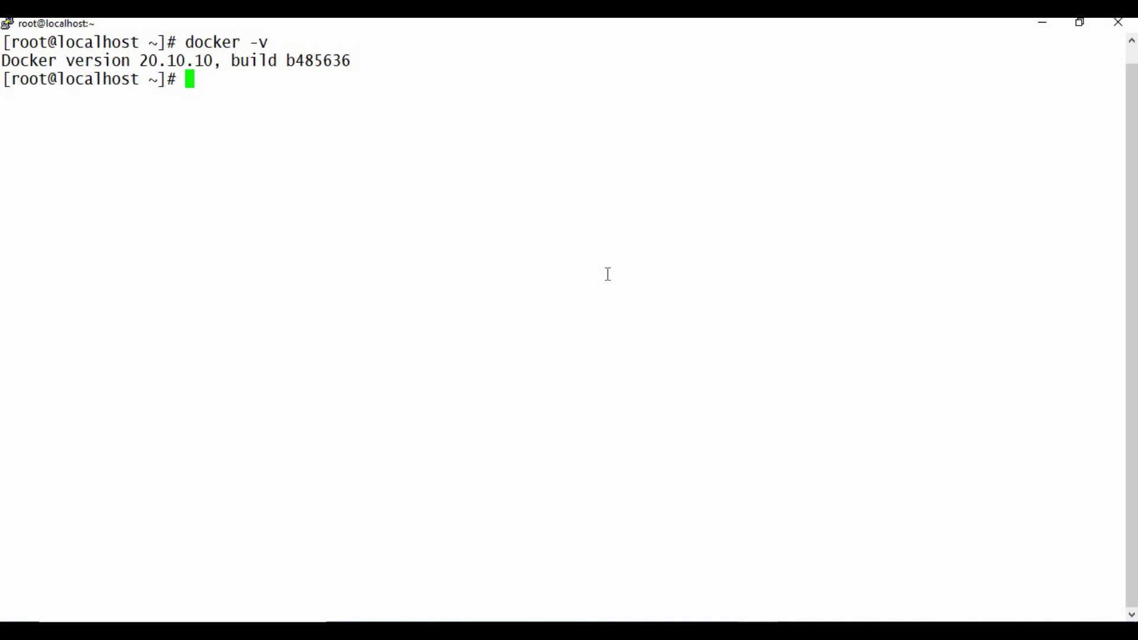
{"action": "type", "text": "clear"}
{"action": "key", "text": "Return"}
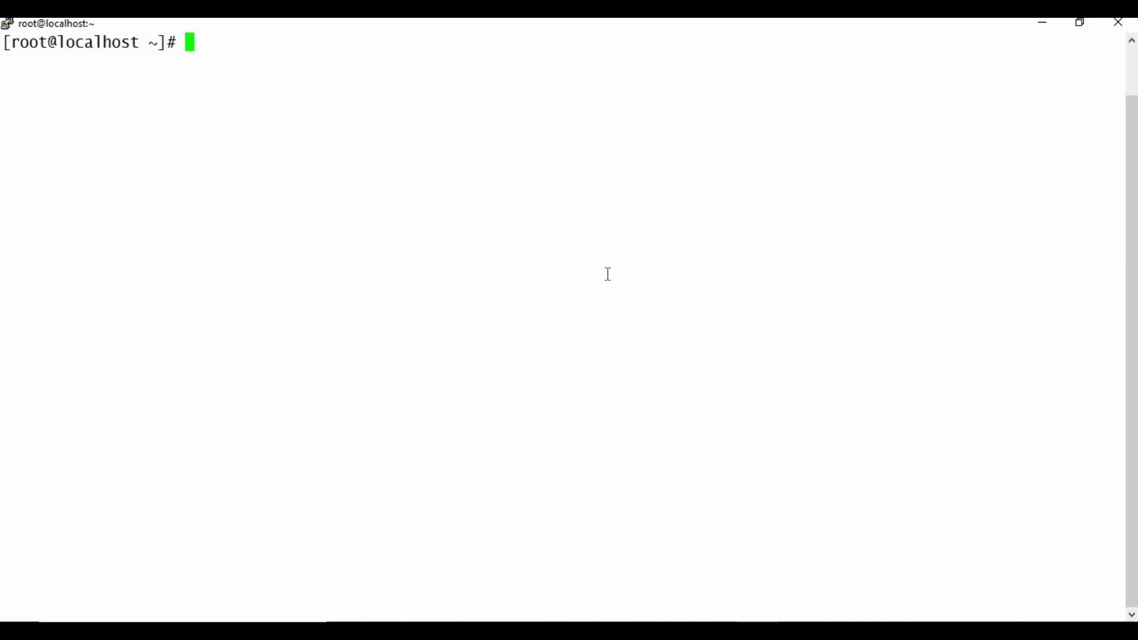
{"action": "type", "text": "docker ps -a"}
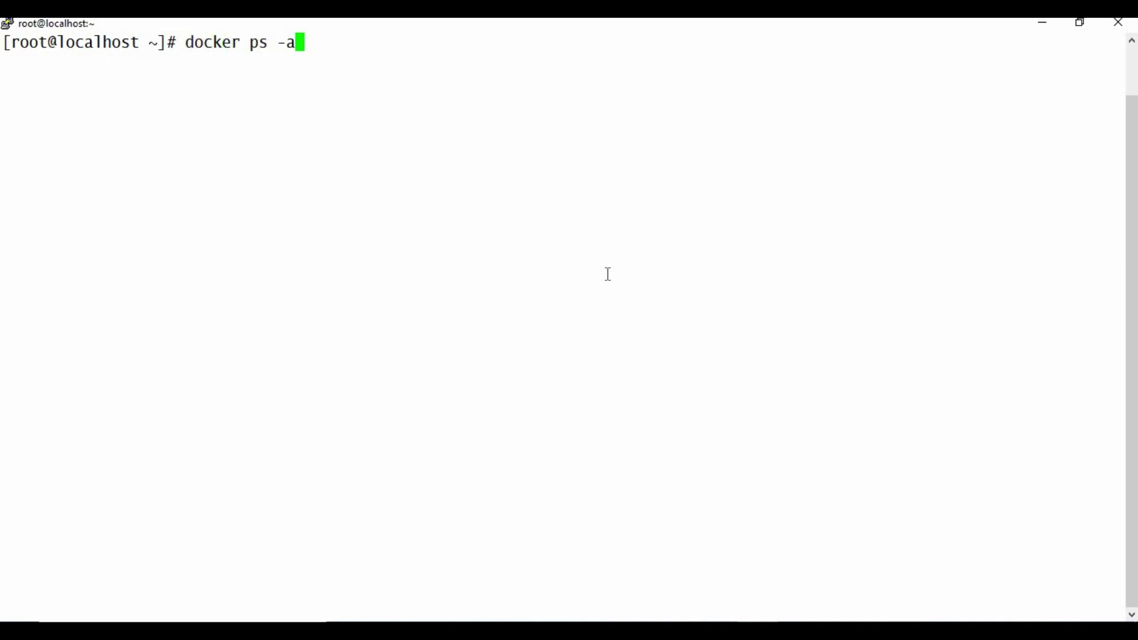
{"action": "key", "text": "Return"}
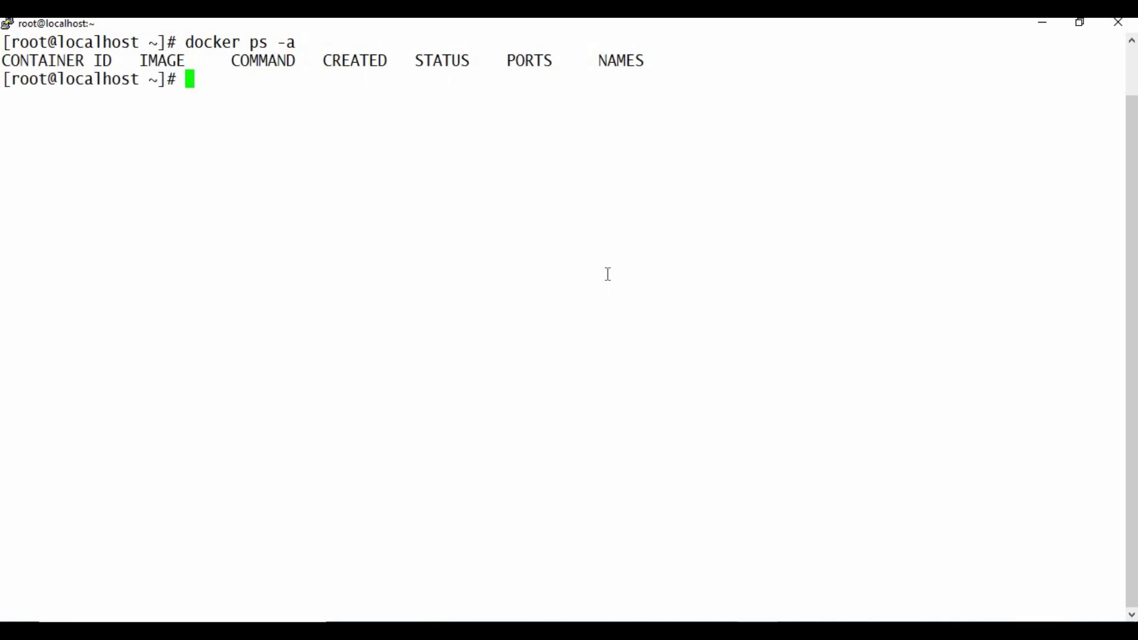
{"action": "right_click", "coordinate": [352, 204]}
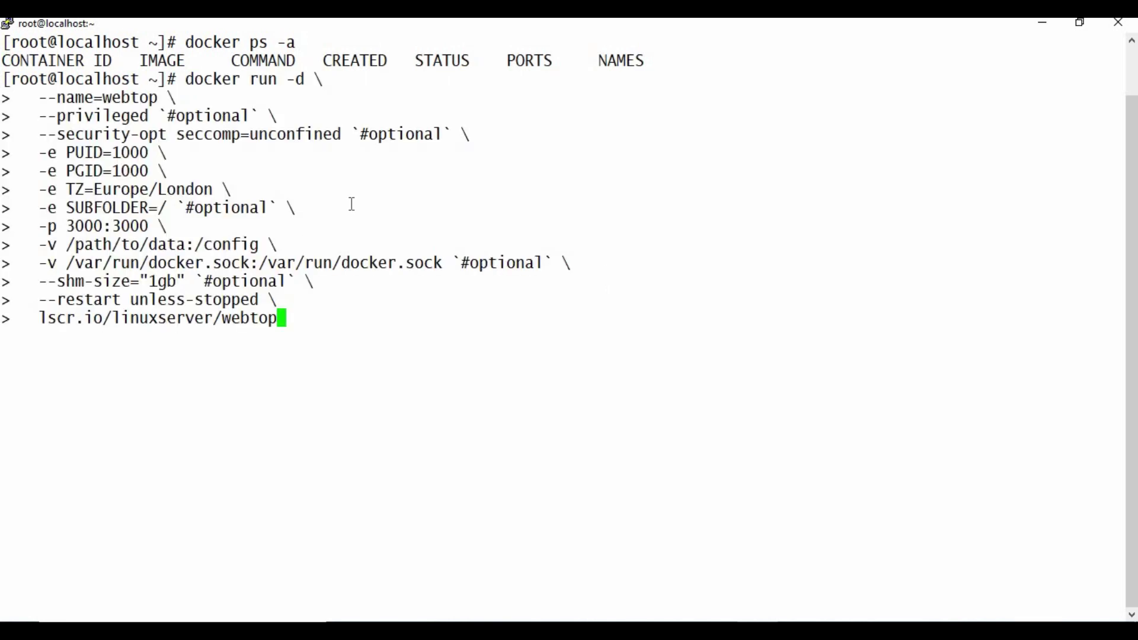
{"action": "key", "text": "Up"}
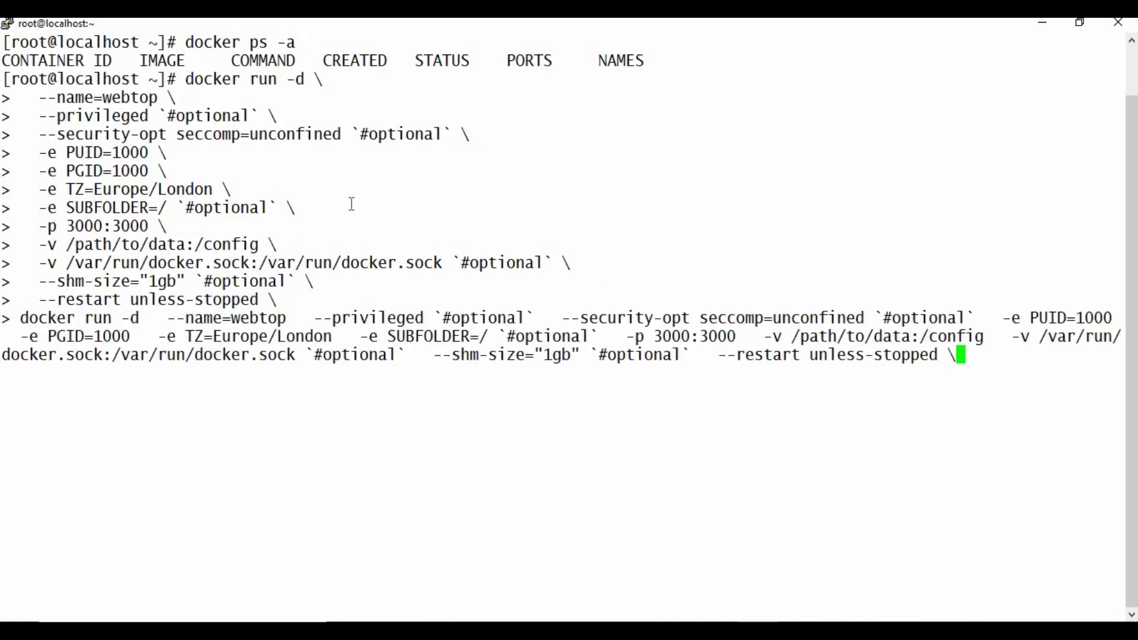
{"action": "key", "text": "Down"}
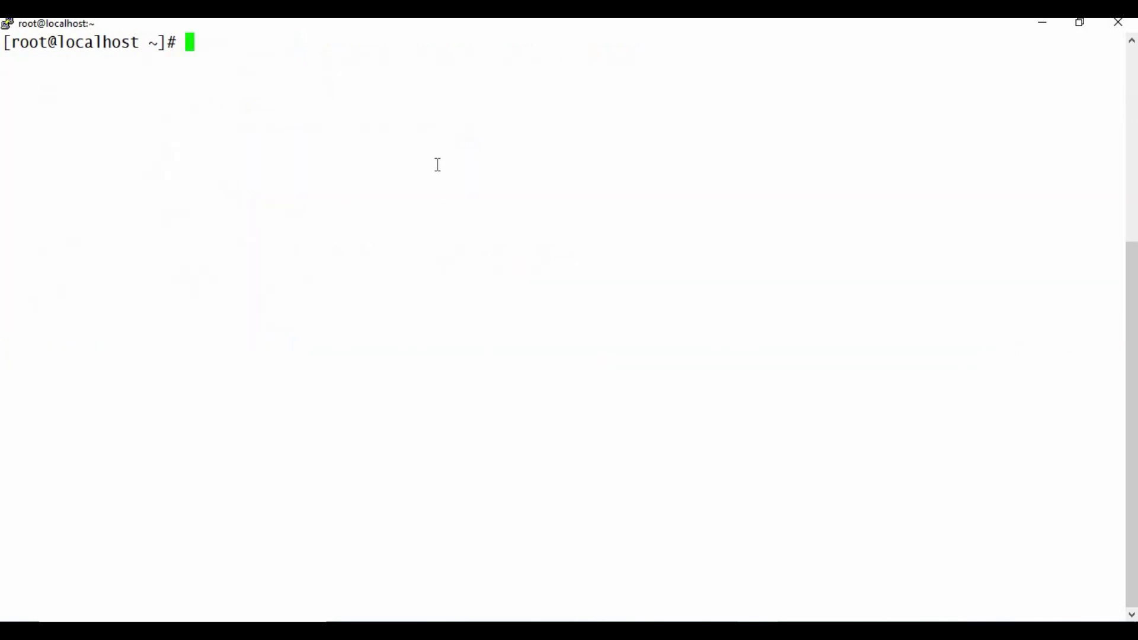
Run a detached webtop container from lscr.io/linuxserver/webtop:ubuntu-mate with port 3000:3000 and webtop_config mapped to /config, and list the running containers.
{"action": "right_click", "coordinate": [438, 165]}
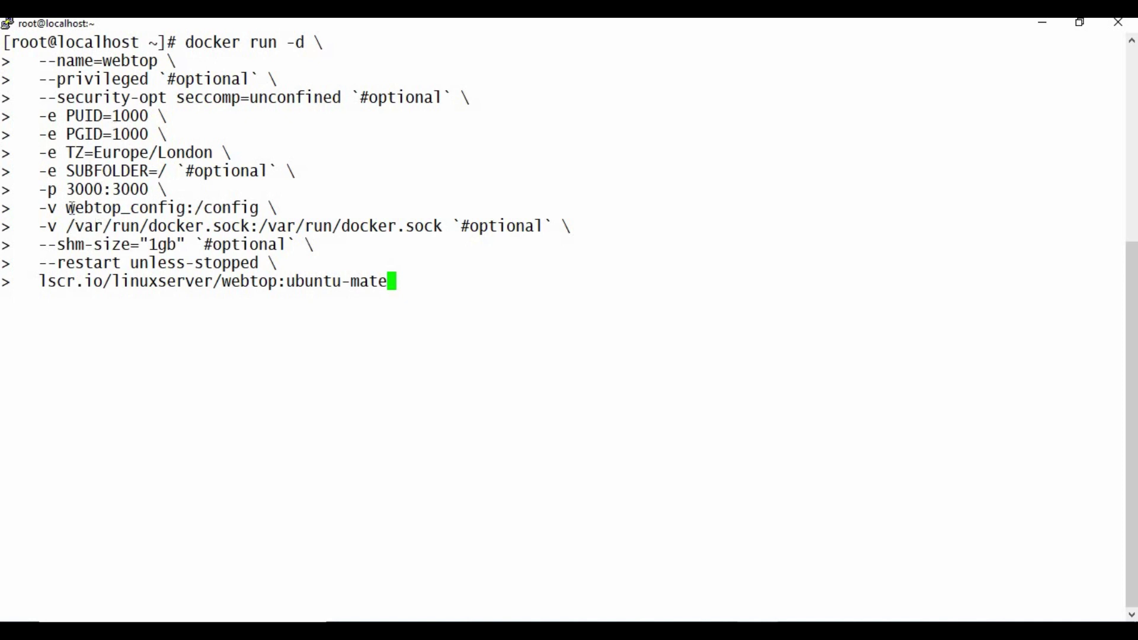
{"action": "left_click_drag", "start_coordinate": [66, 208], "coordinate": [184, 208]}
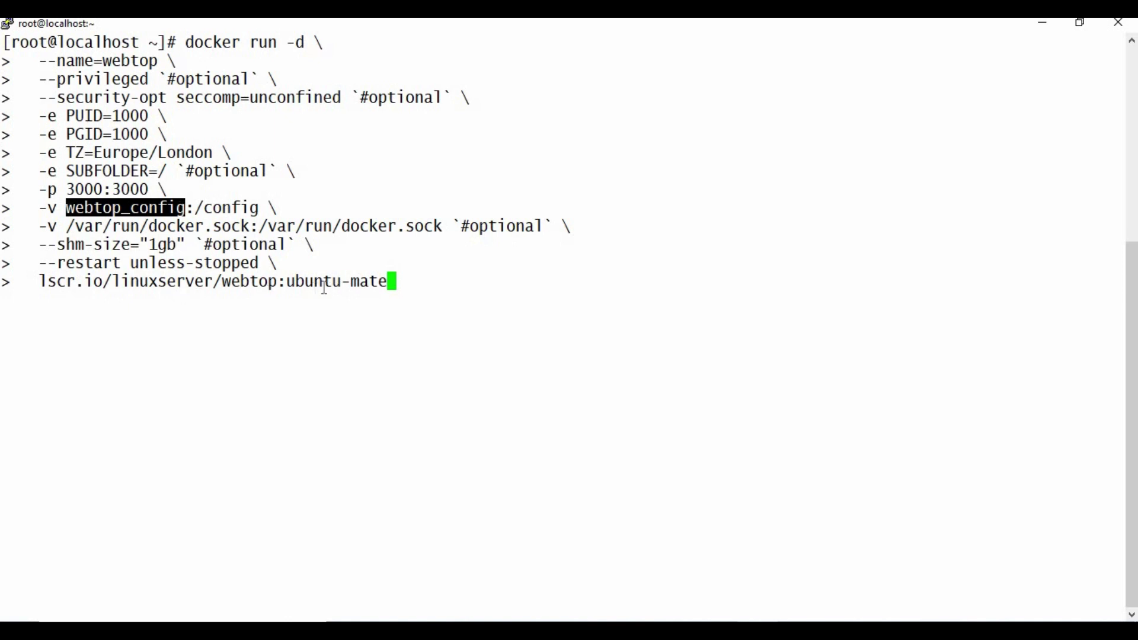
{"action": "left_click_drag", "start_coordinate": [289, 283], "coordinate": [461, 287]}
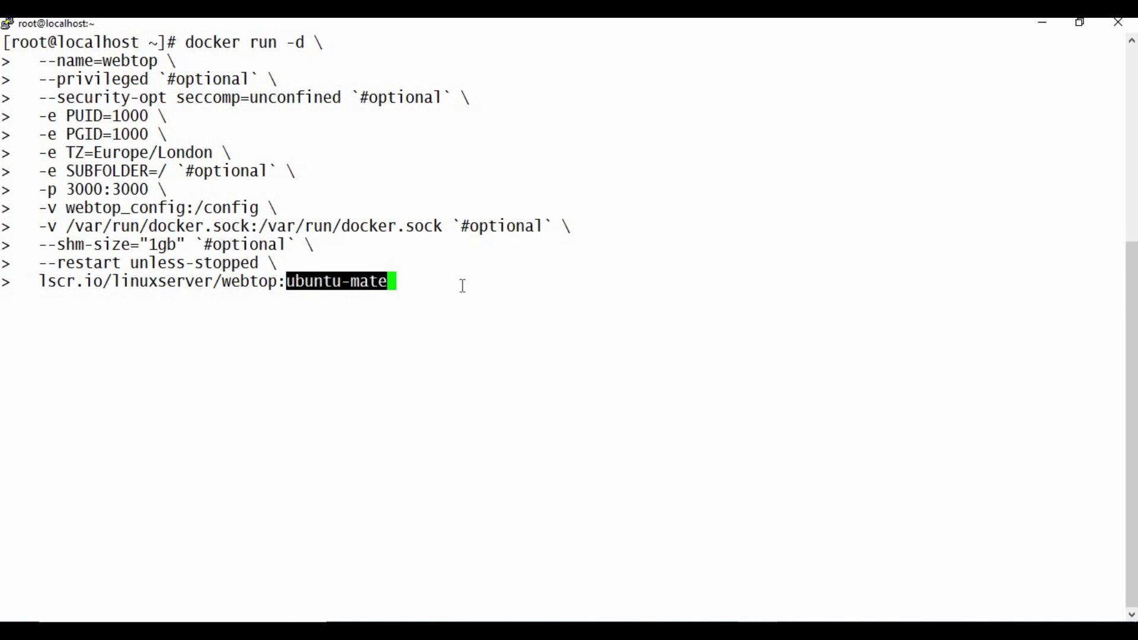
{"action": "left_click", "coordinate": [478, 280]}
{"action": "double_click", "coordinate": [478, 280]}
{"action": "left_click", "coordinate": [478, 280]}
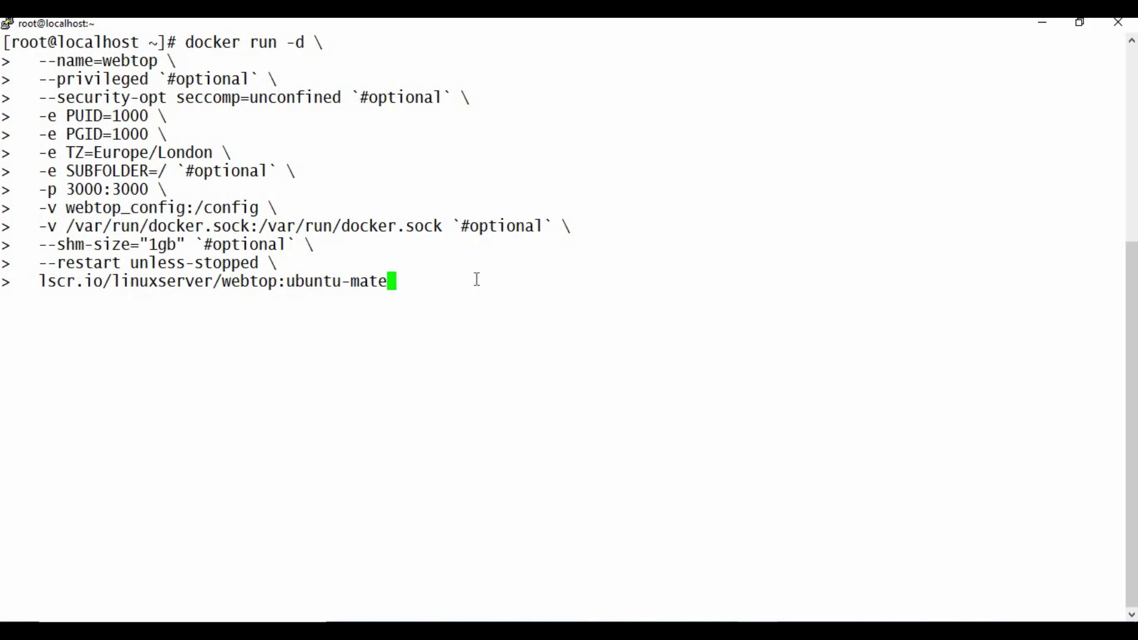
{"action": "key", "text": "Return"}
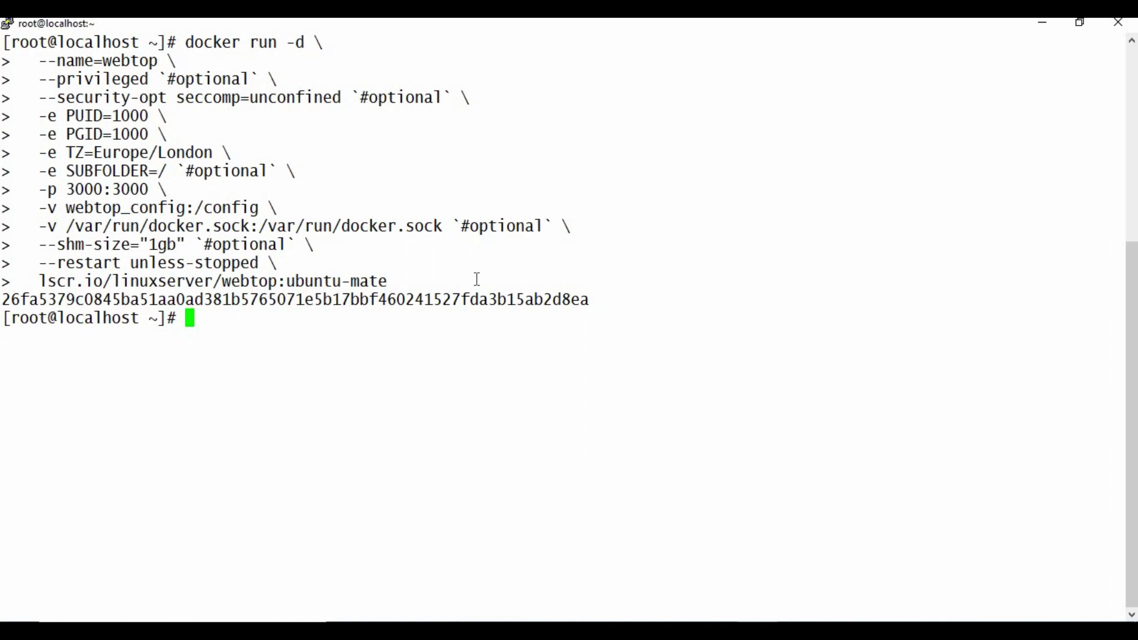
{"action": "type", "text": "docker ps"}
{"action": "key", "text": "Return"}
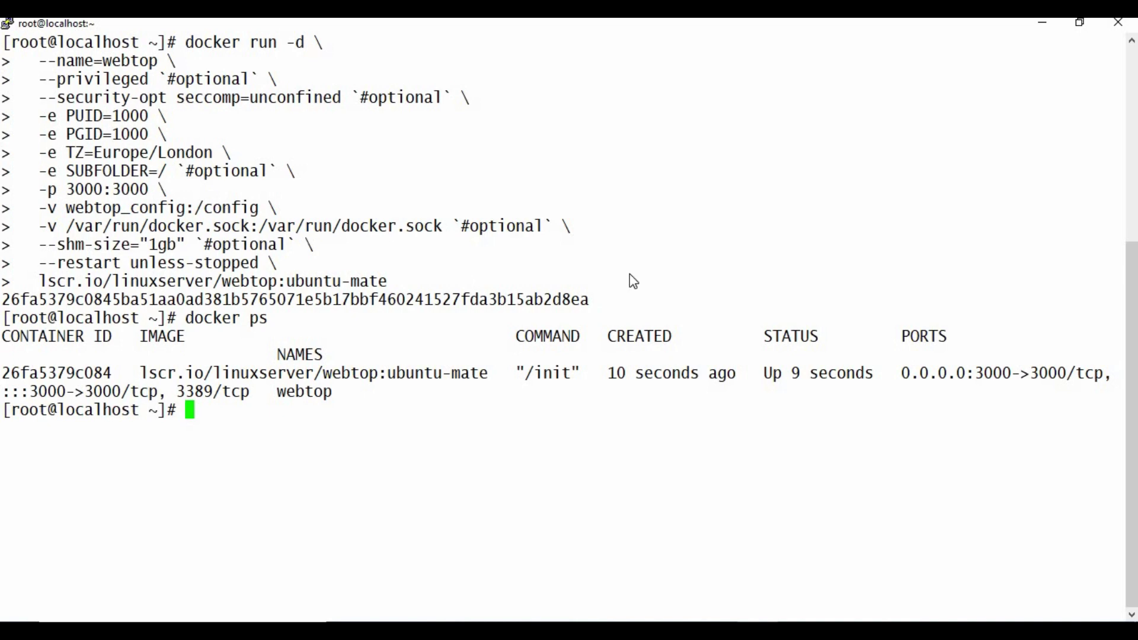
Switch to the Brave browser and open the webtop desktop at 192.168.0.105:3000.
{"action": "key", "text": "alt+Tab"}
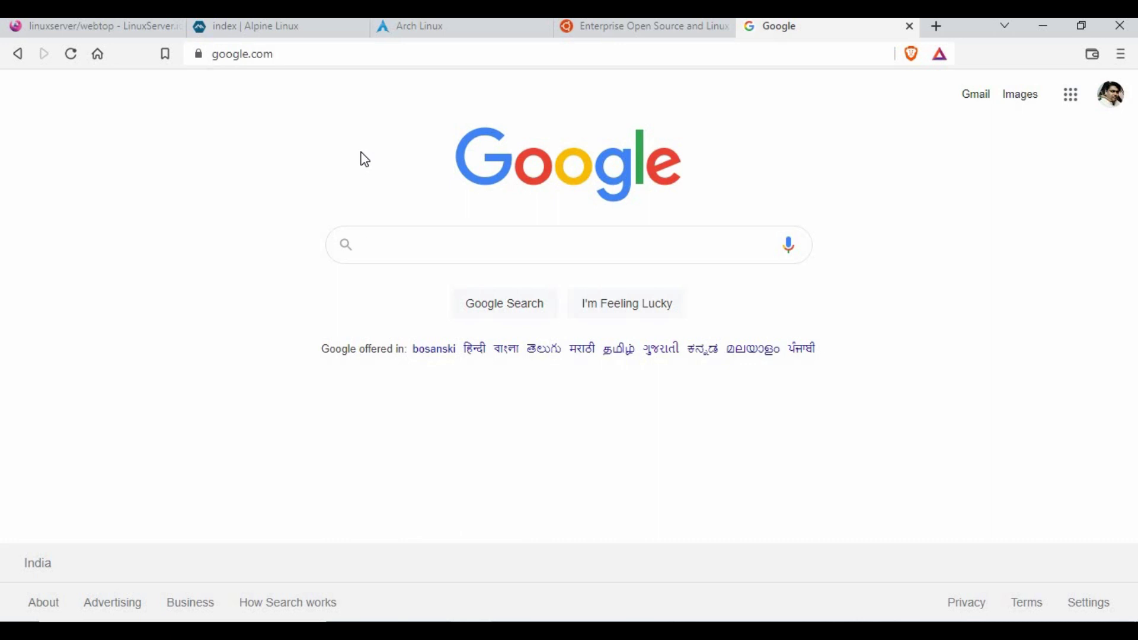
{"action": "left_click", "coordinate": [344, 52]}
{"action": "key", "text": "ctrl+v"}
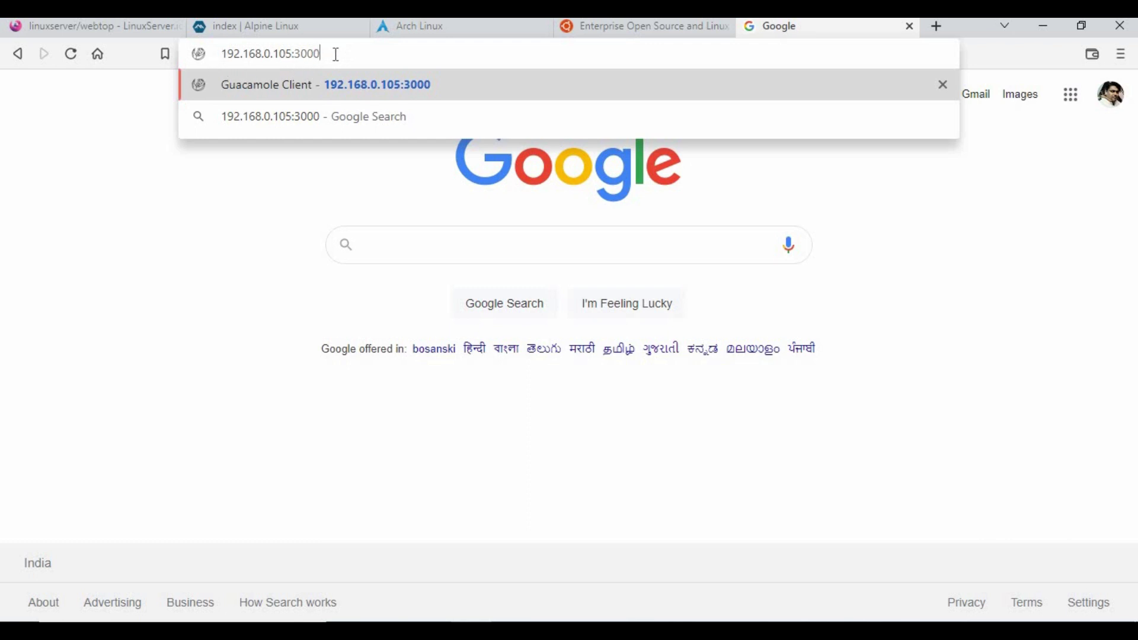
{"action": "key", "text": "Return"}
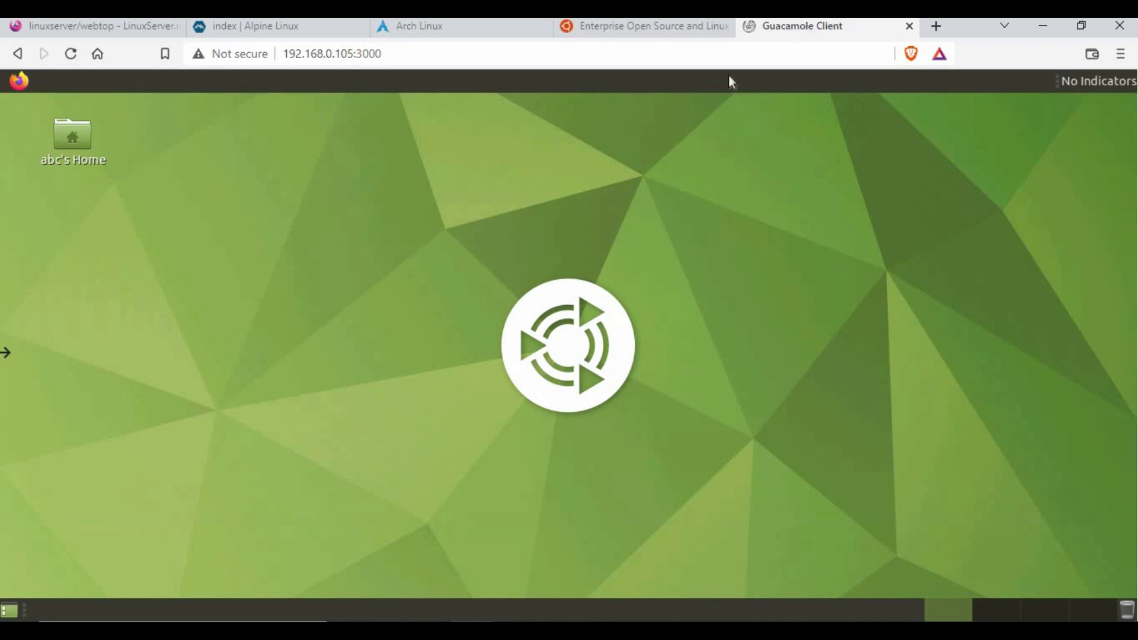
View the Ubuntu MATE desktop's application categories and the contents of abc's Home folder, closing each one.
{"action": "left_click", "coordinate": [19, 81]}
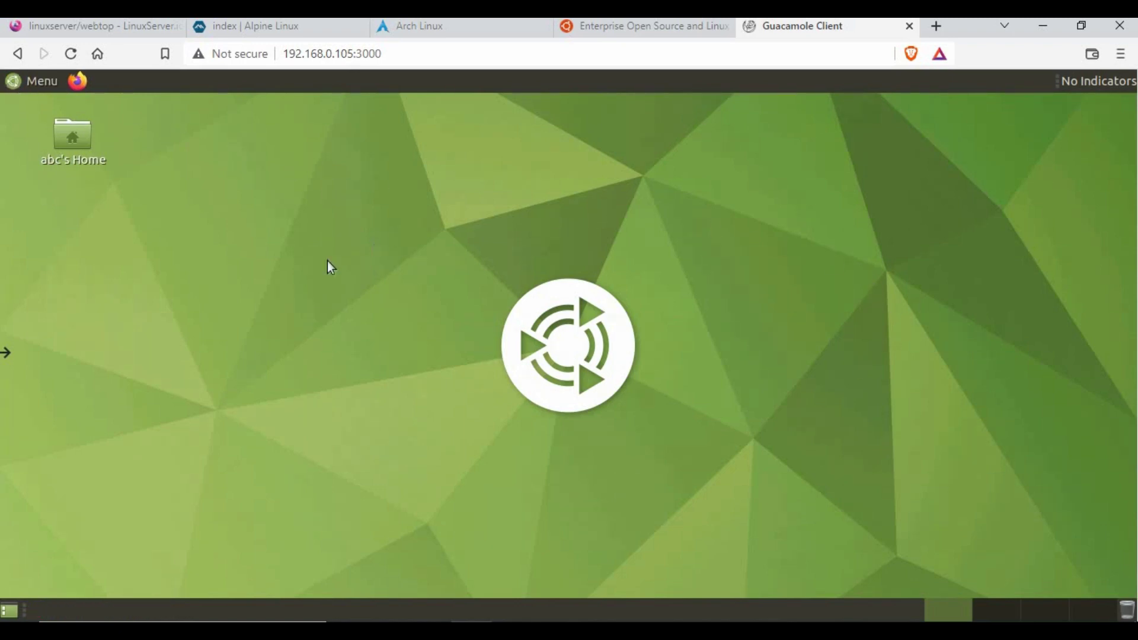
{"action": "left_click", "coordinate": [15, 84]}
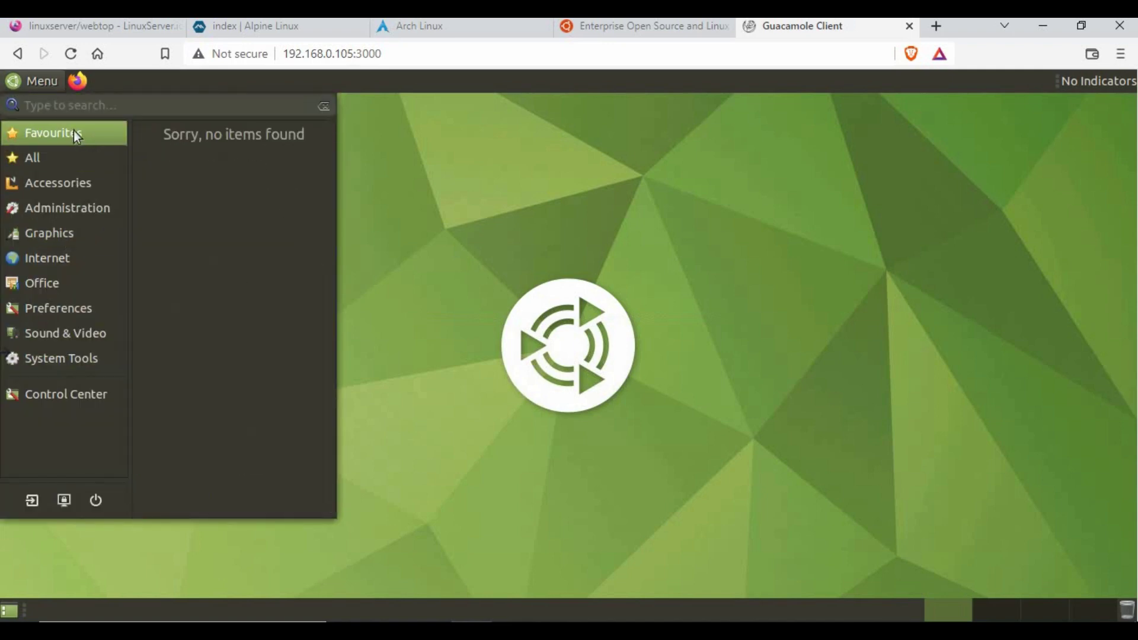
{"action": "mouse_move", "coordinate": [5, 356]}
{"action": "left_click", "coordinate": [585, 224]}
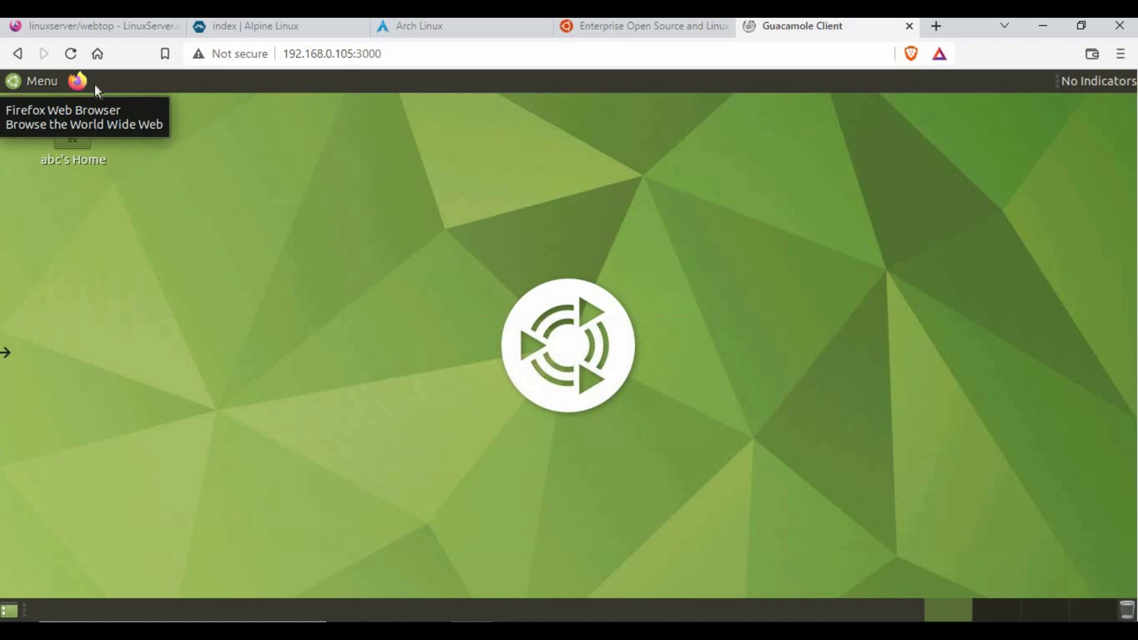
{"action": "double_click", "coordinate": [70, 143]}
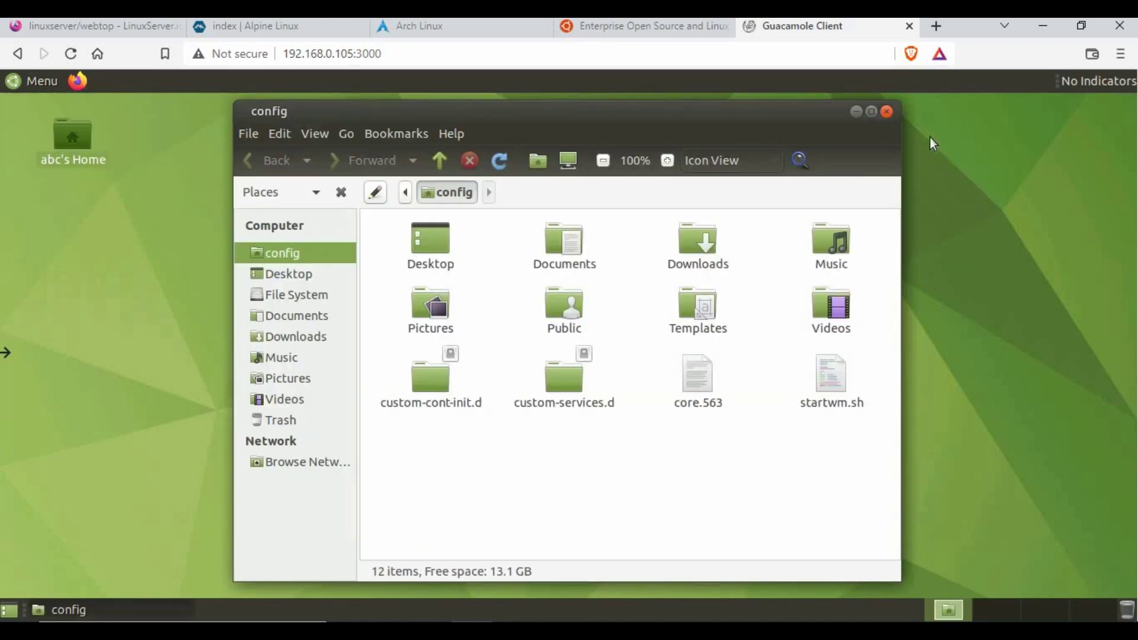
{"action": "left_click", "coordinate": [887, 113]}
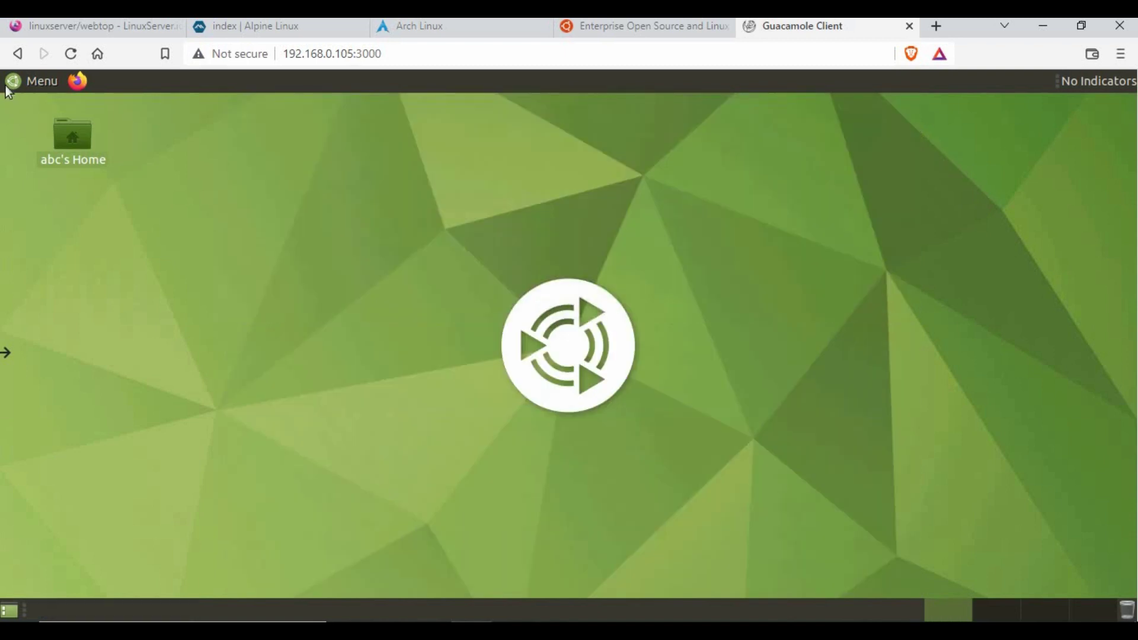
Search the desktop's applications for "term", launch MATE Terminal and list the home directory with ls.
{"action": "left_click", "coordinate": [33, 81]}
{"action": "type", "text": "tem"}
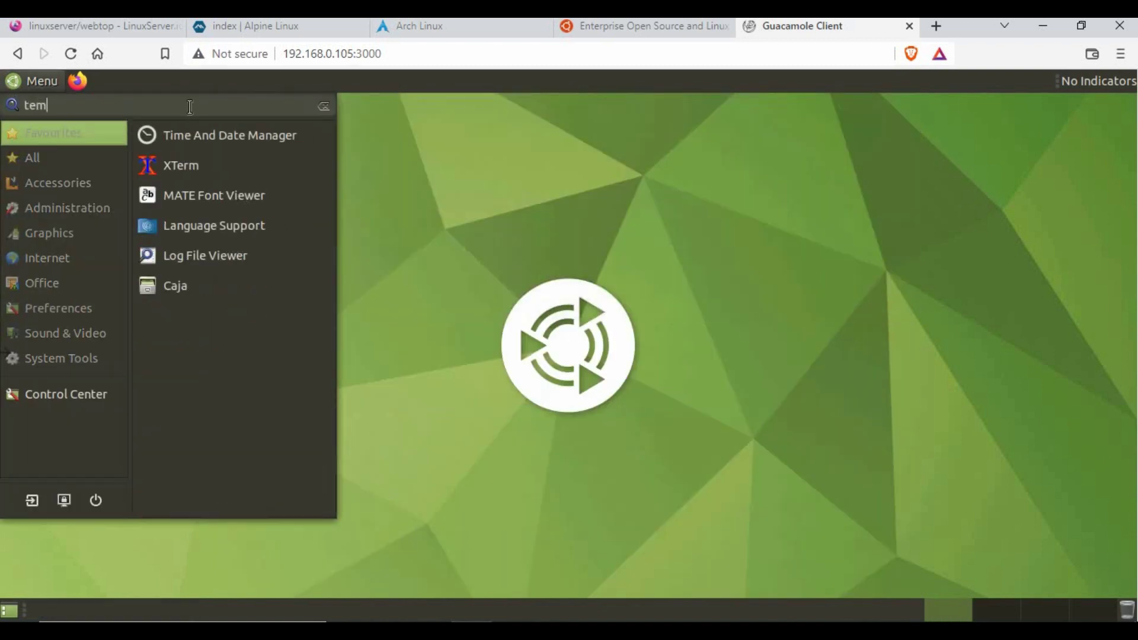
{"action": "key", "text": "BackSpace"}
{"action": "type", "text": "rm"}
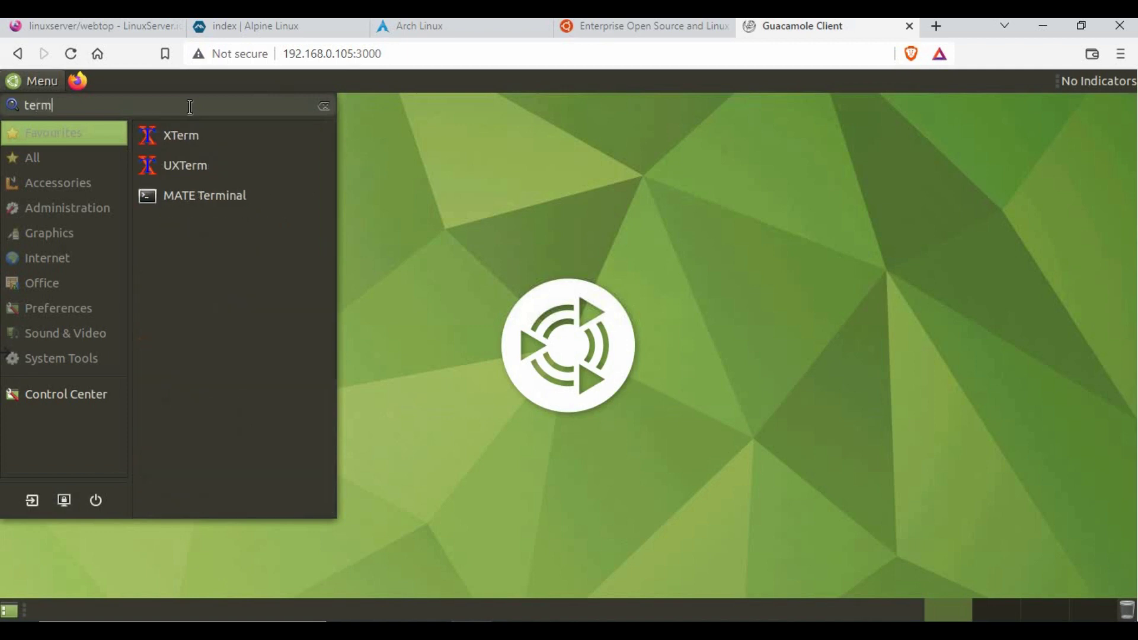
{"action": "left_click", "coordinate": [192, 191]}
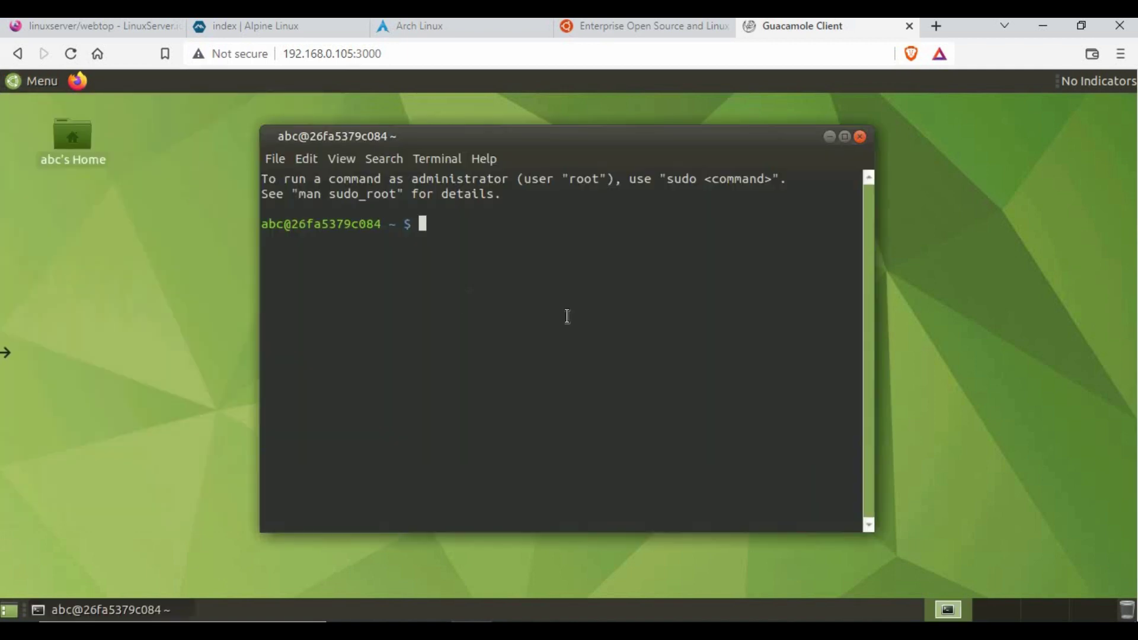
{"action": "type", "text": "ls"}
{"action": "key", "text": "Return"}
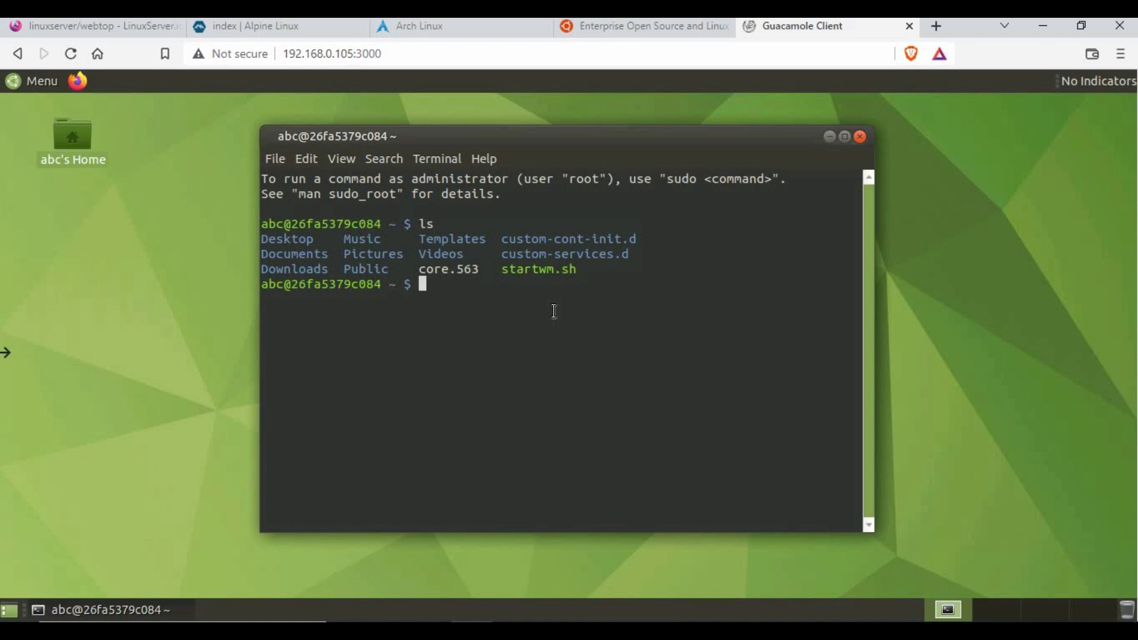
Try to install wget with apt install wget, without sudo, clear the terminal output and close the terminal window.
{"action": "type", "text": "apt install "}
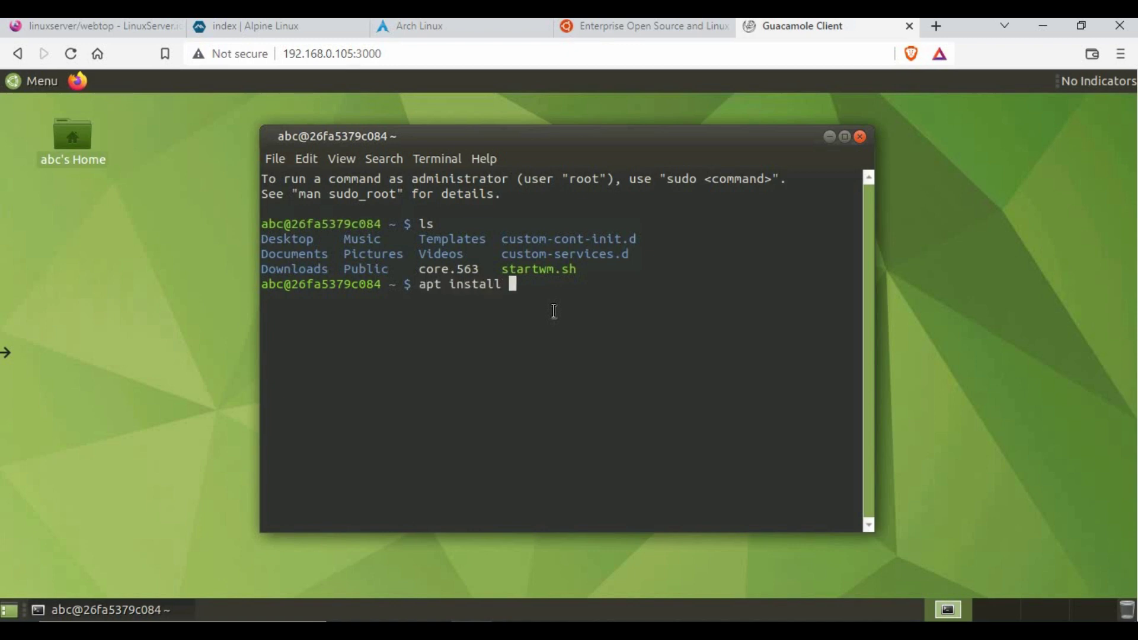
{"action": "type", "text": "wget"}
{"action": "key", "text": "Return"}
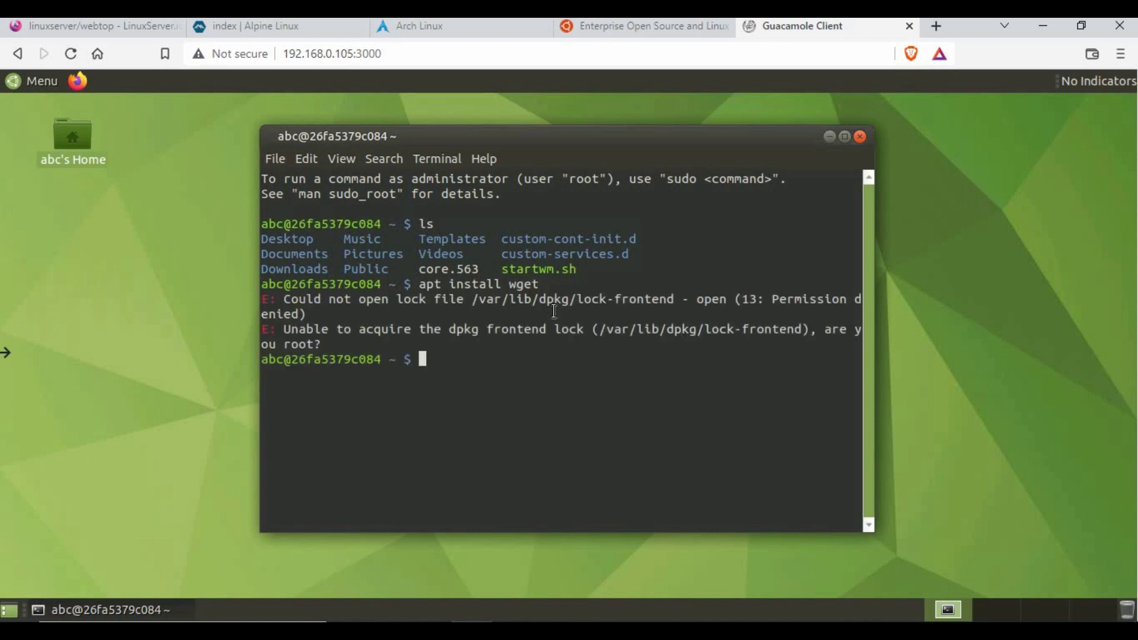
{"action": "type", "text": "clear"}
{"action": "key", "text": "Return"}
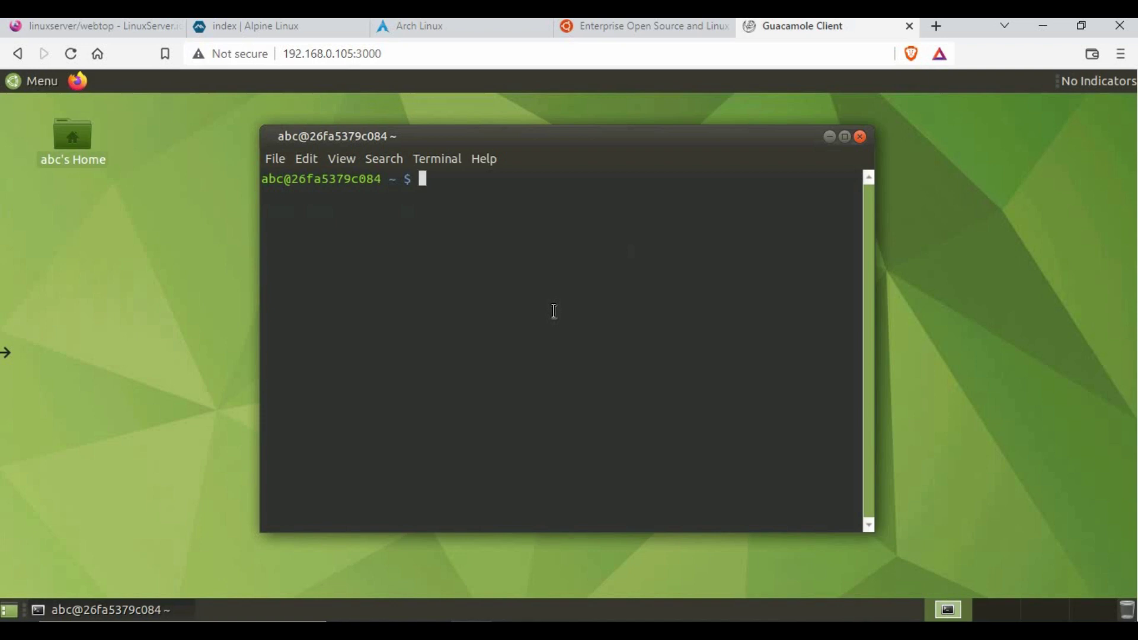
{"action": "left_click", "coordinate": [860, 137]}
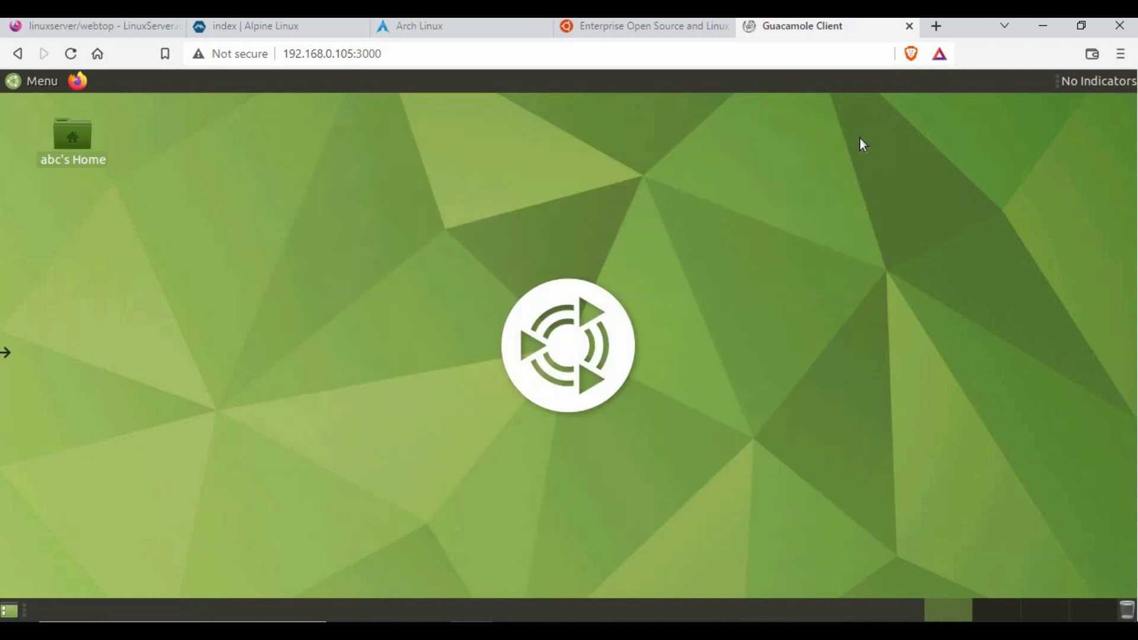
Open Firefox inside the webtop desktop, restore its window from full size to view the start page, and close it.
{"action": "left_click", "coordinate": [77, 81]}
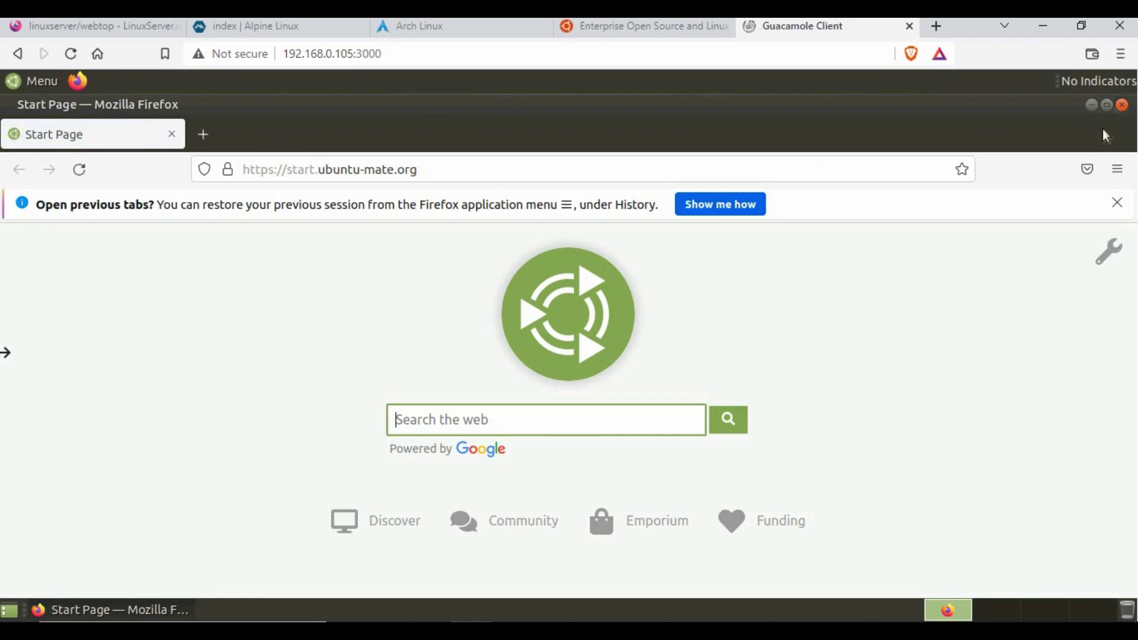
{"action": "left_click", "coordinate": [1107, 105]}
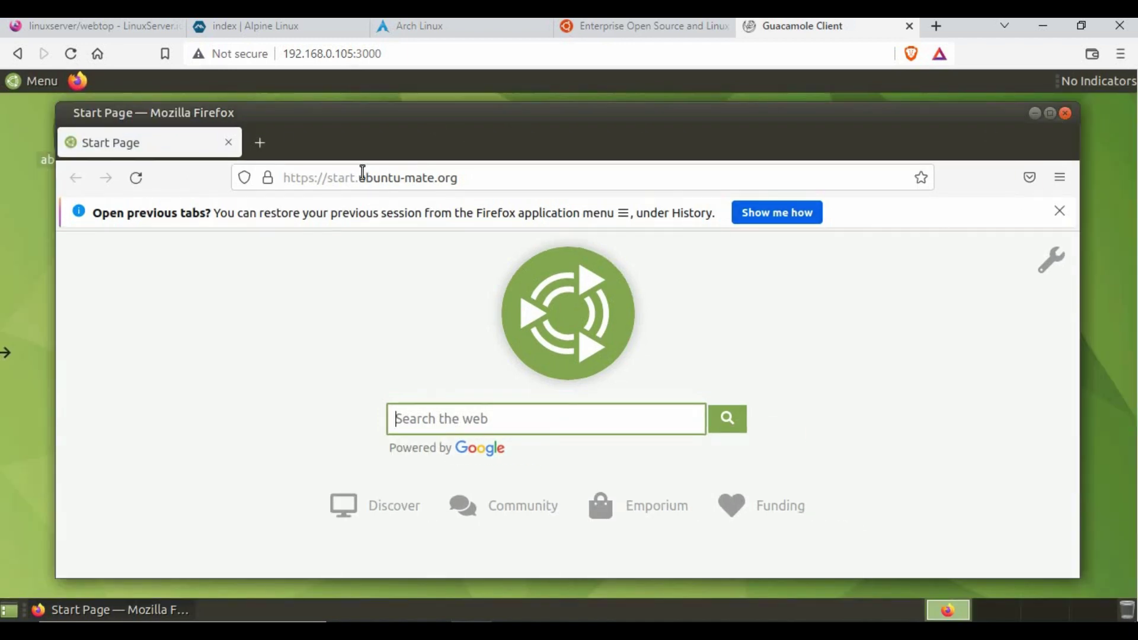
{"action": "left_click", "coordinate": [1071, 120]}
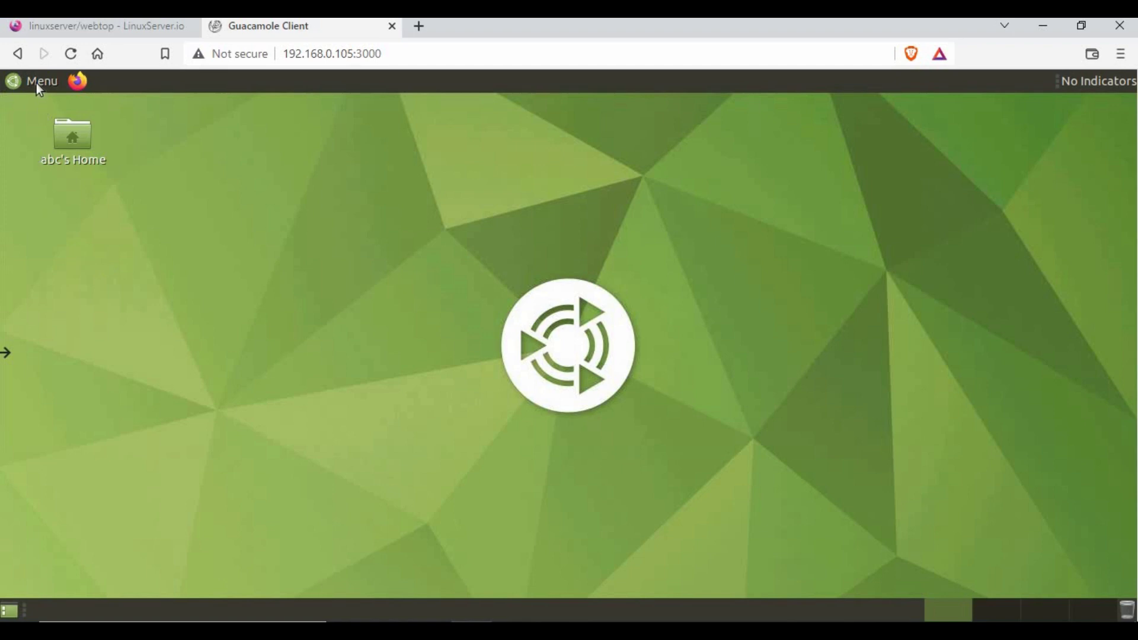
Search the desktop's applications for "termin" and launch MATE Terminal.
{"action": "left_click", "coordinate": [8, 84]}
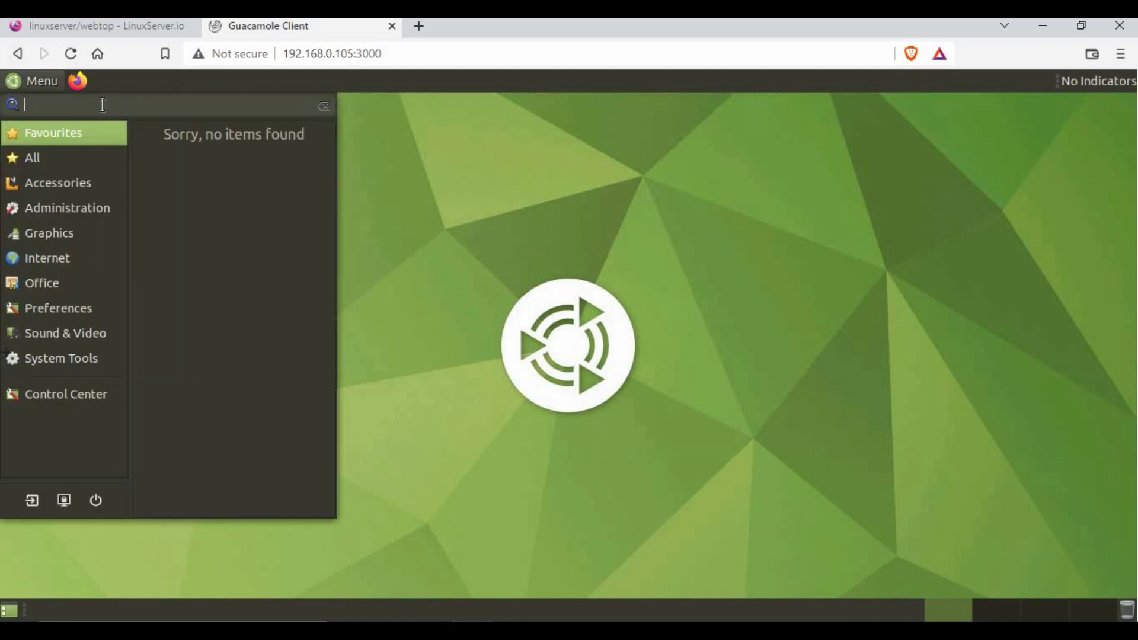
{"action": "type", "text": "termin"}
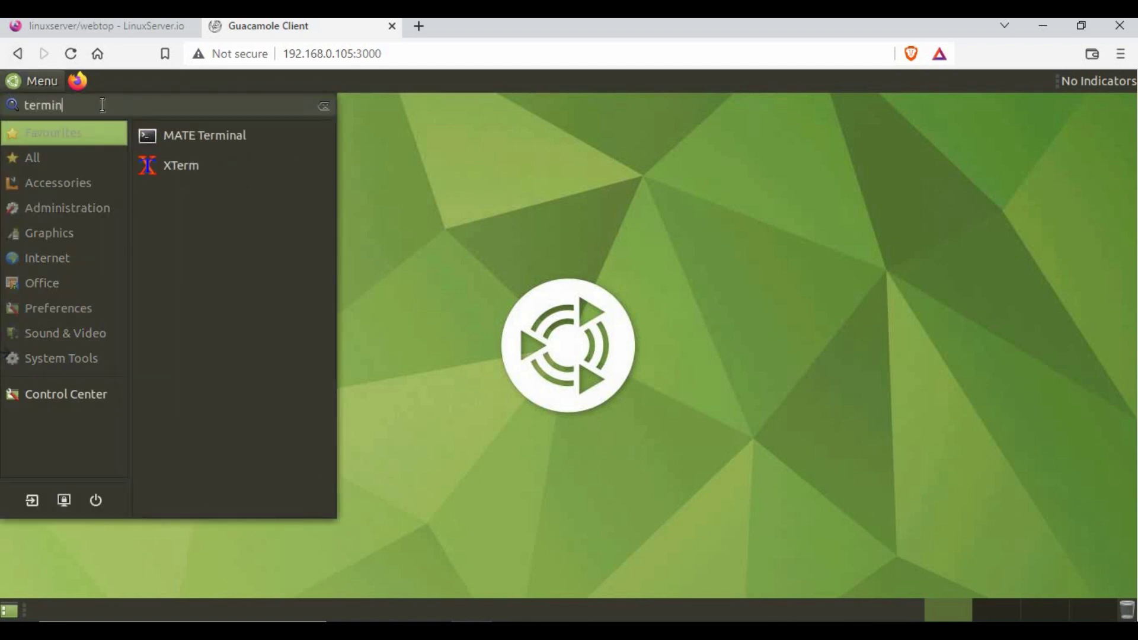
{"action": "left_click", "coordinate": [198, 135]}
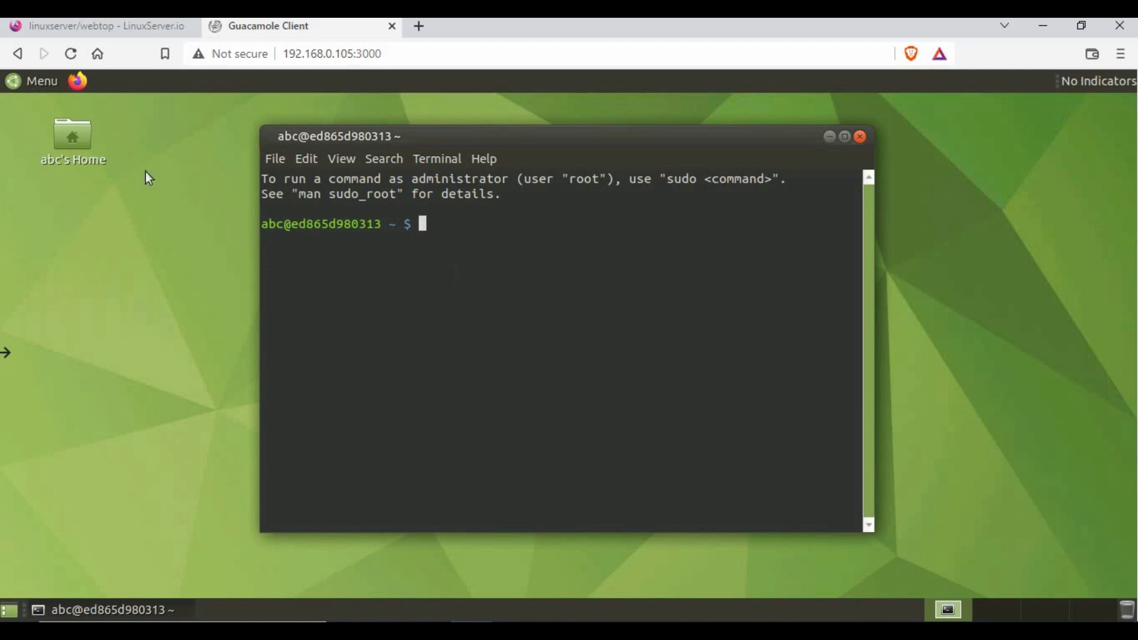
Search the desktop's applications for "vlc" and return to the terminal window.
{"action": "left_click", "coordinate": [34, 81]}
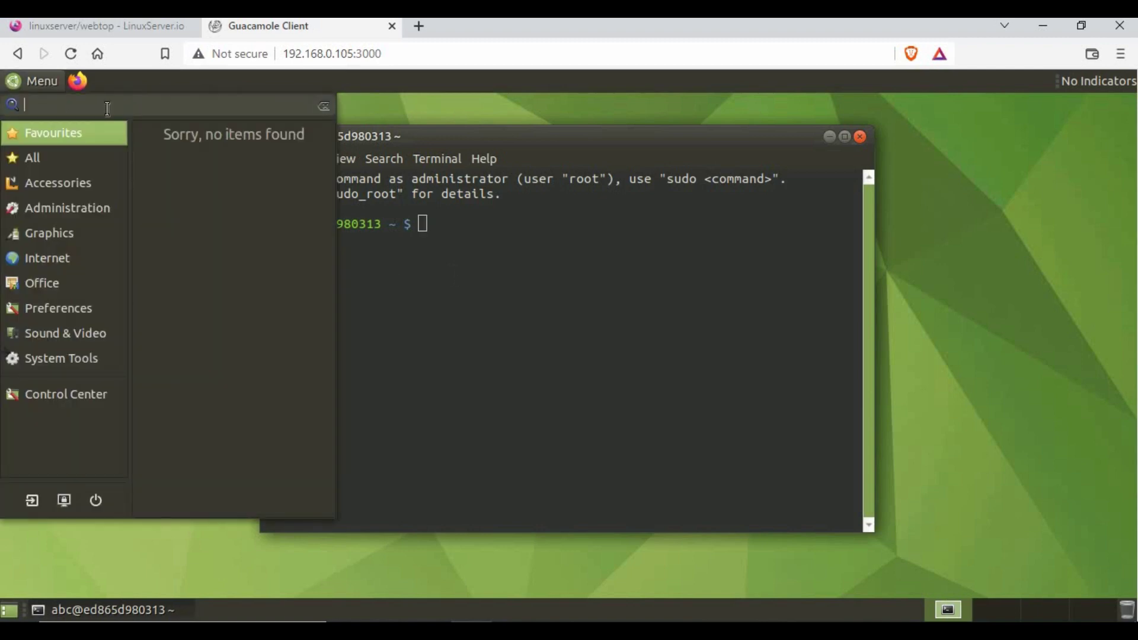
{"action": "type", "text": "vlc"}
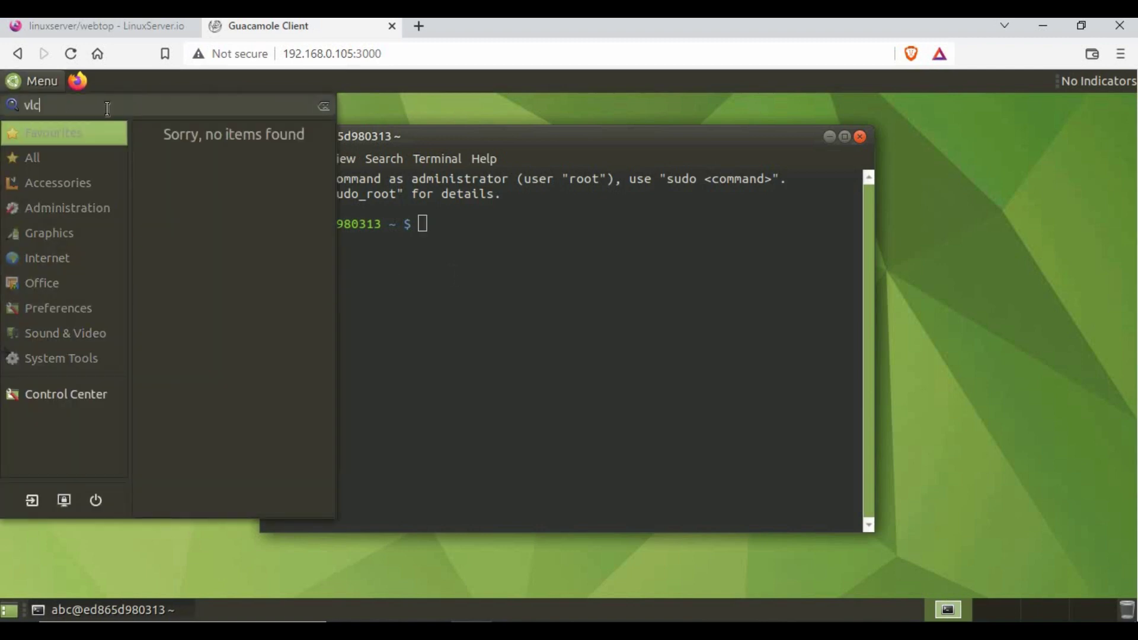
{"action": "left_click", "coordinate": [563, 138]}
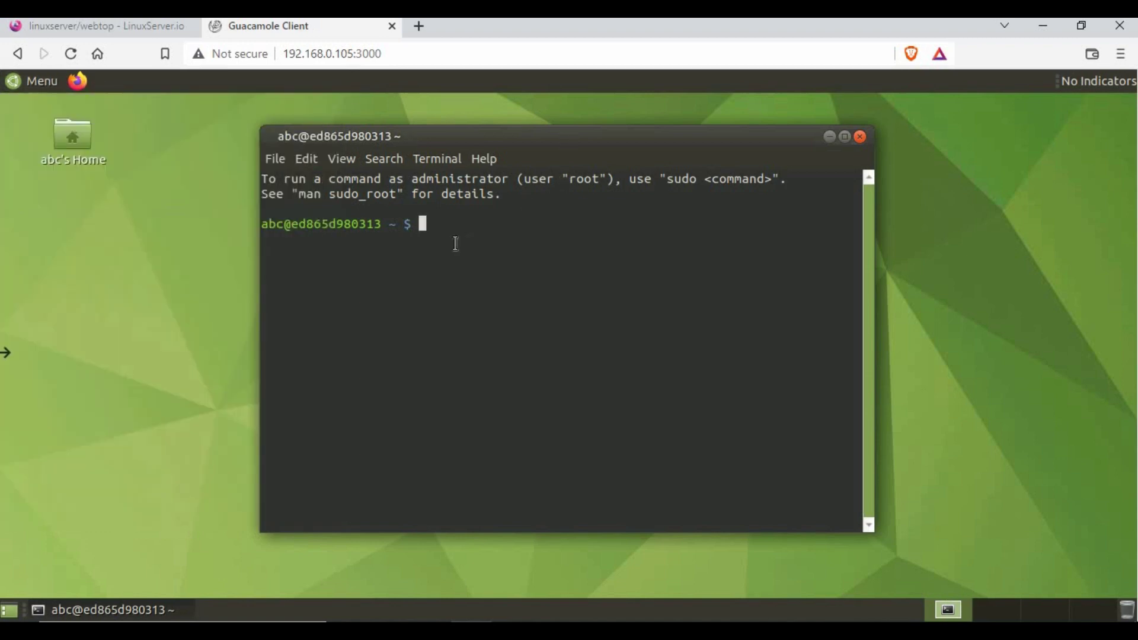
Try to install VLC with sudo apt-get install vlc and examine the command's last output line.
{"action": "type", "text": "sudo apt-get "}
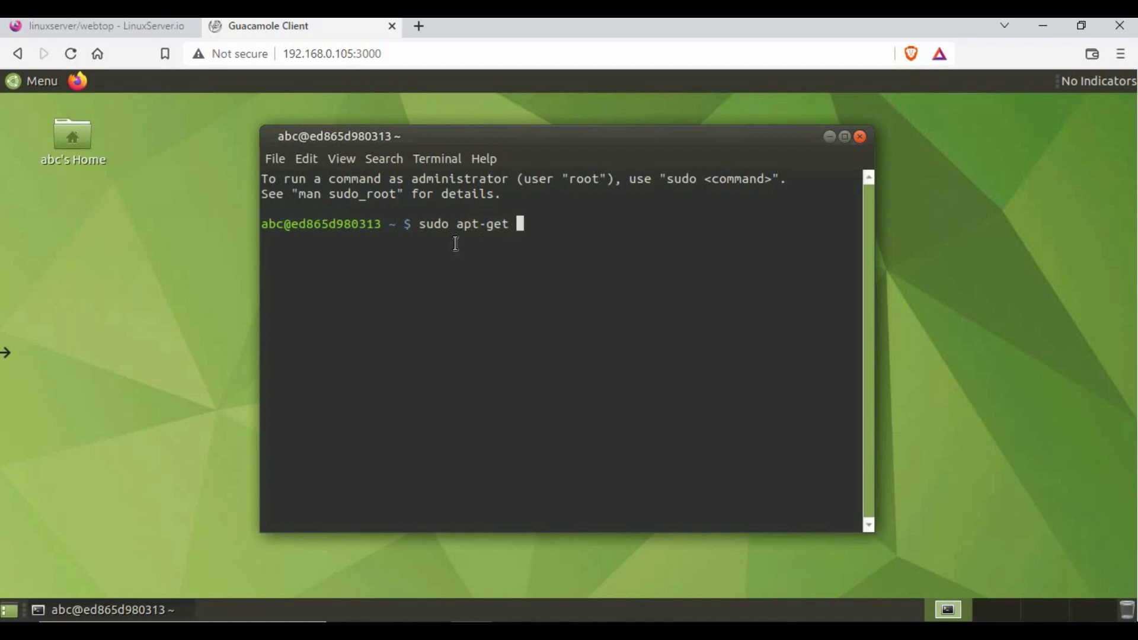
{"action": "type", "text": "install vlc"}
{"action": "key", "text": "Return"}
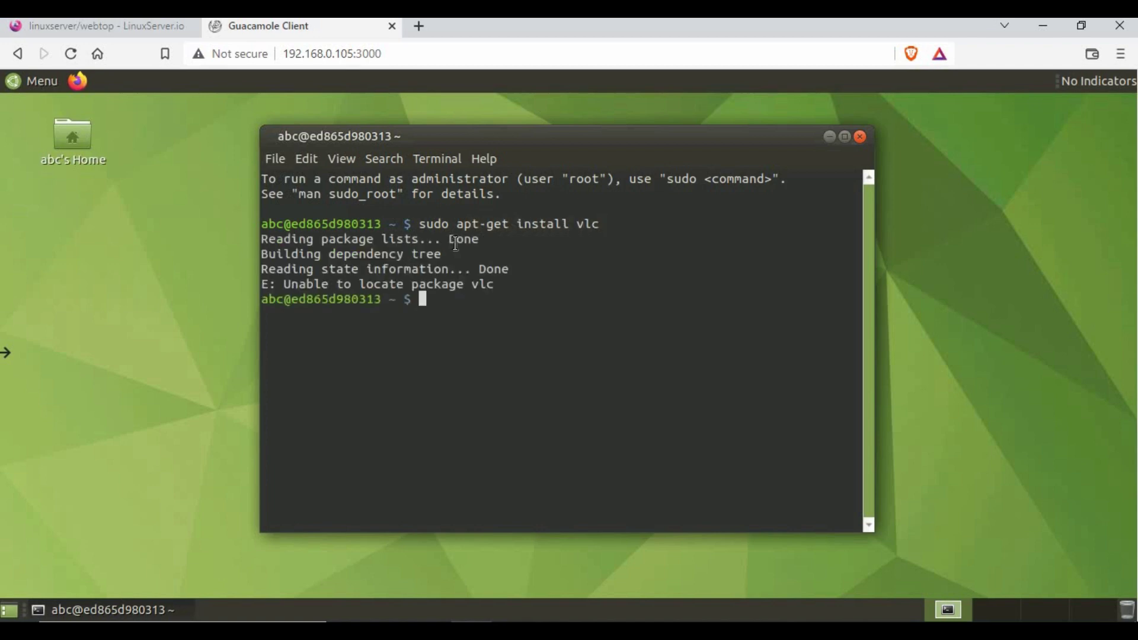
{"action": "left_click_drag", "start_coordinate": [306, 285], "coordinate": [424, 300]}
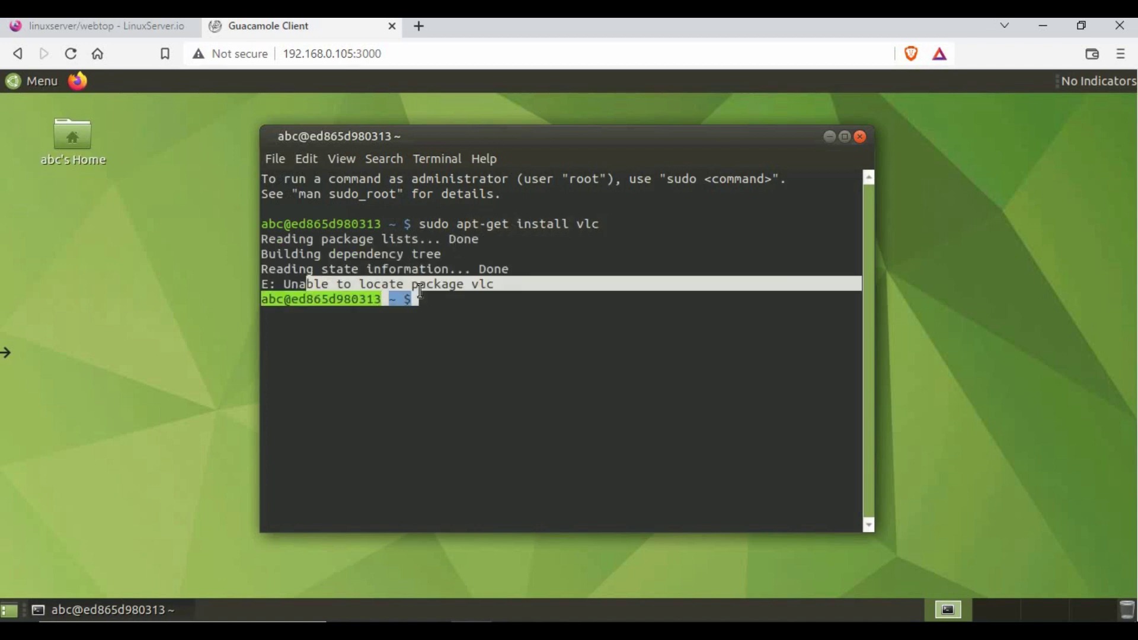
{"action": "left_click", "coordinate": [536, 279]}
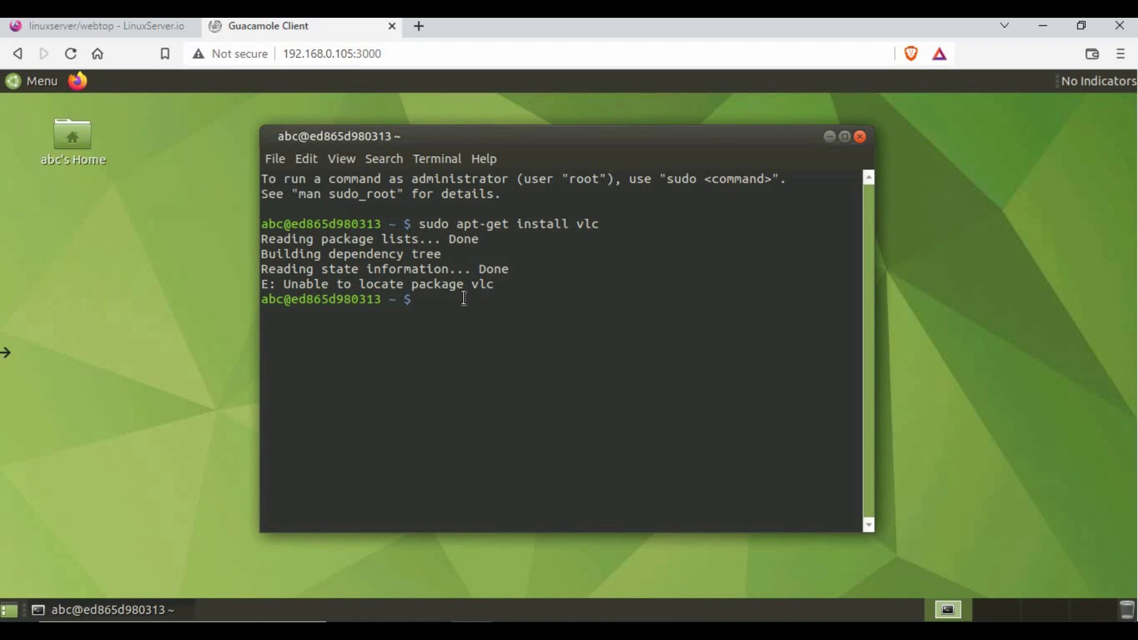
Refresh the package lists with sudo apt-get update and clear the terminal.
{"action": "type", "text": "sudo apt-get "}
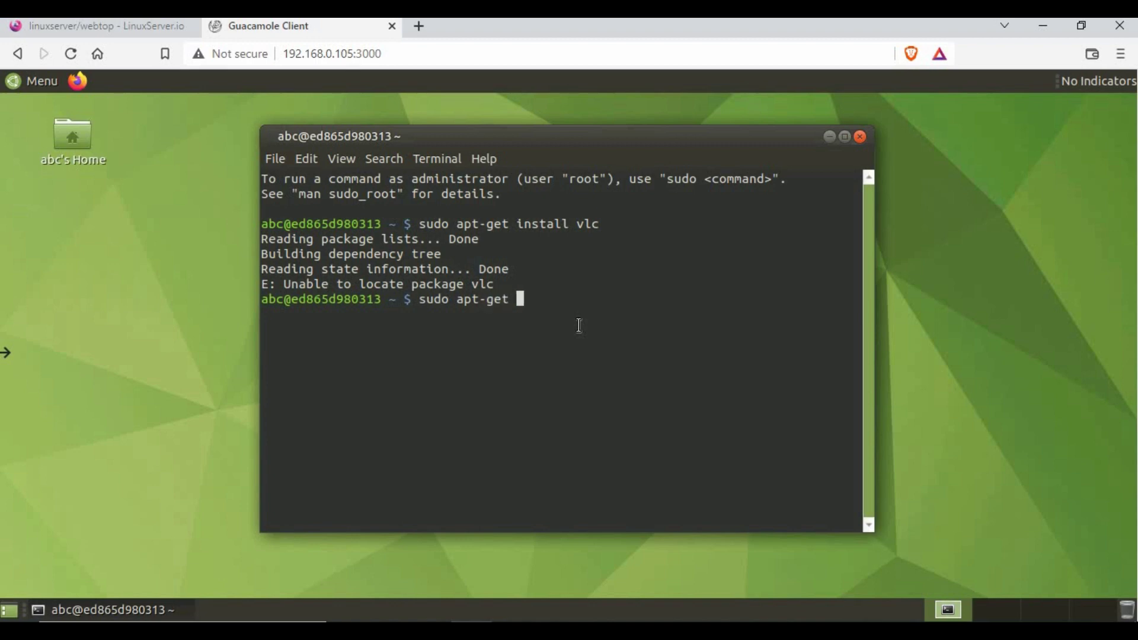
{"action": "type", "text": "update"}
{"action": "key", "text": "Return"}
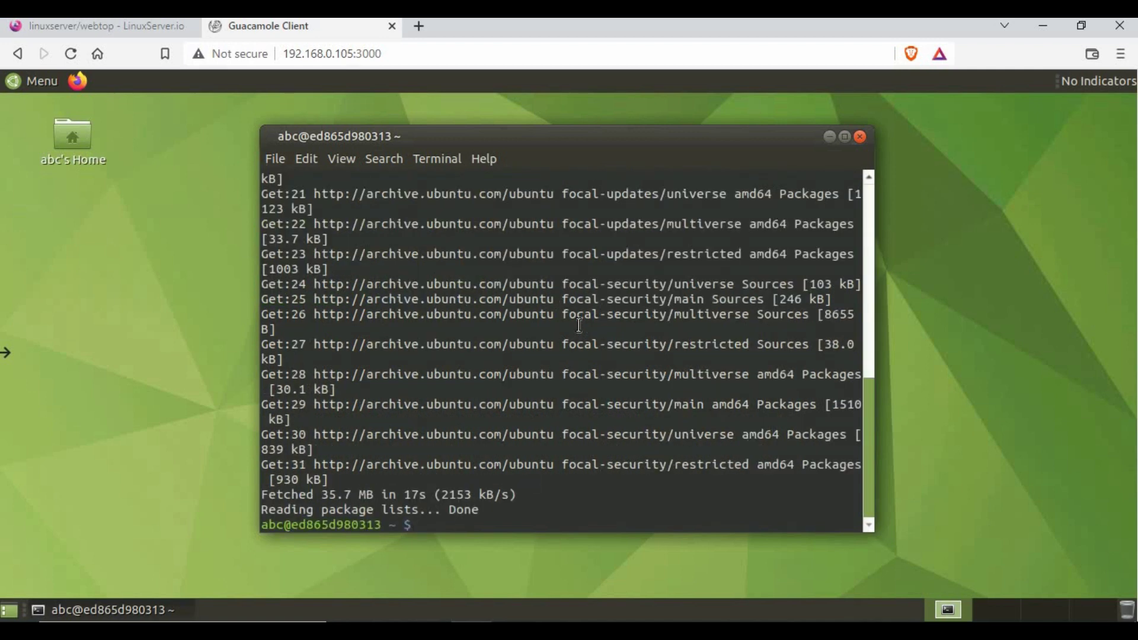
{"action": "type", "text": "clear"}
{"action": "key", "text": "Return"}
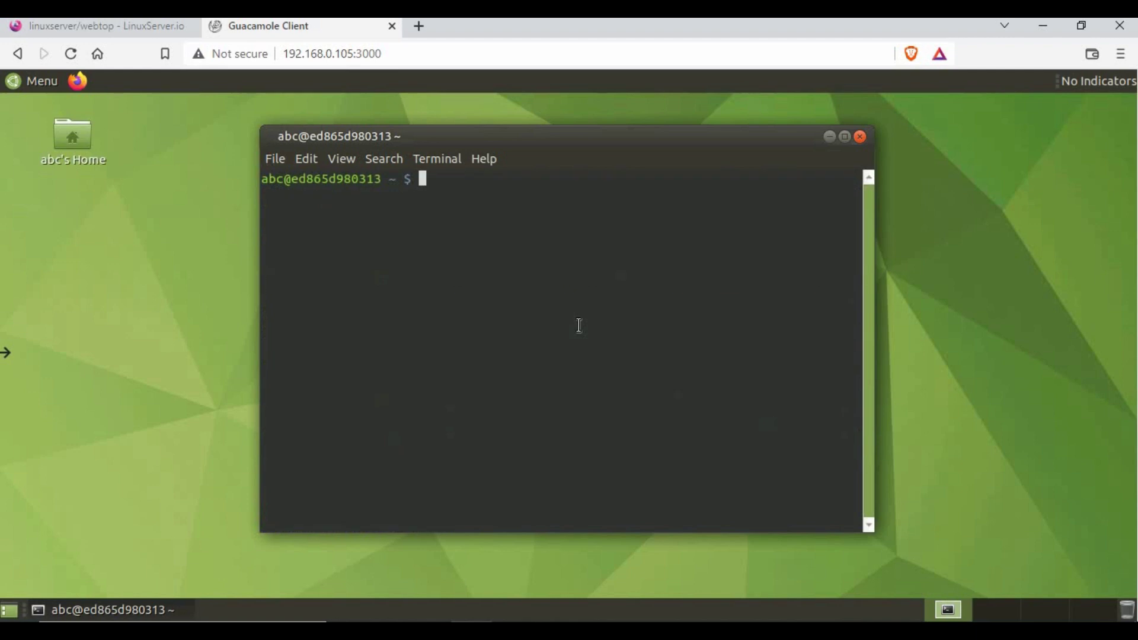
Install VLC with sudo apt-get install vlc, answering y to continue.
{"action": "type", "text": "sudo apt-get install vlc"}
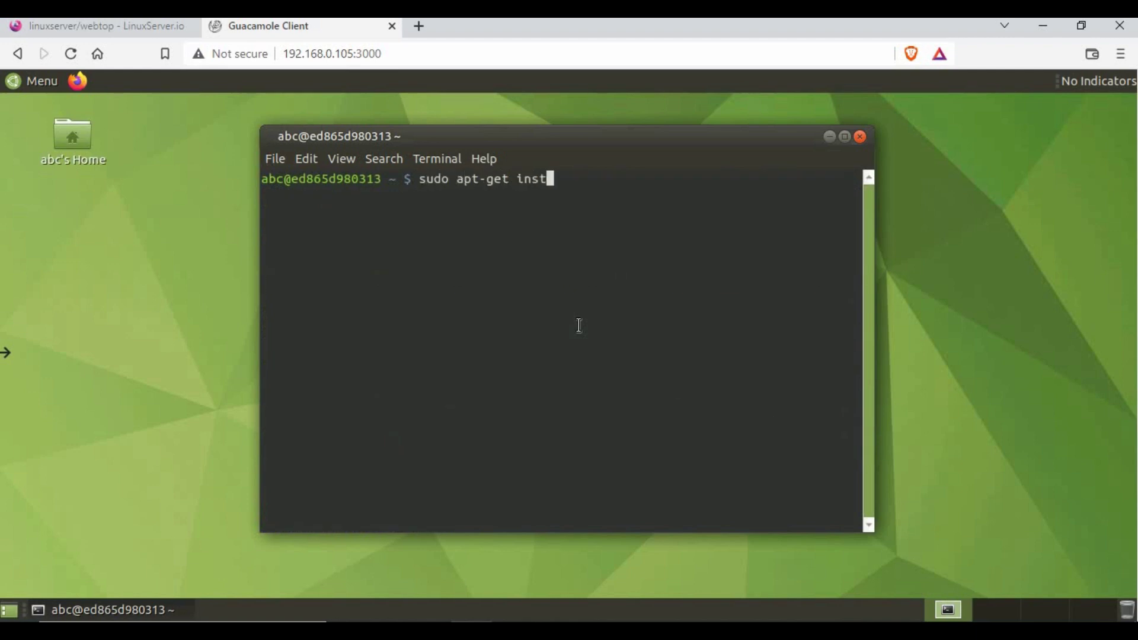
{"action": "key", "text": "Return"}
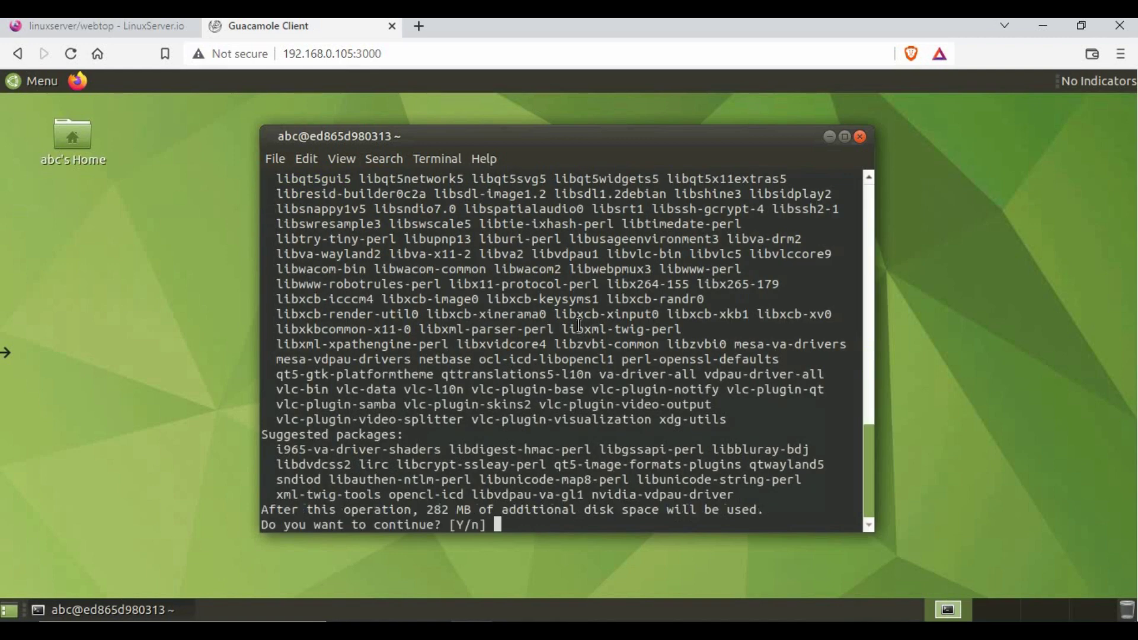
{"action": "type", "text": "y"}
{"action": "key", "text": "Return"}
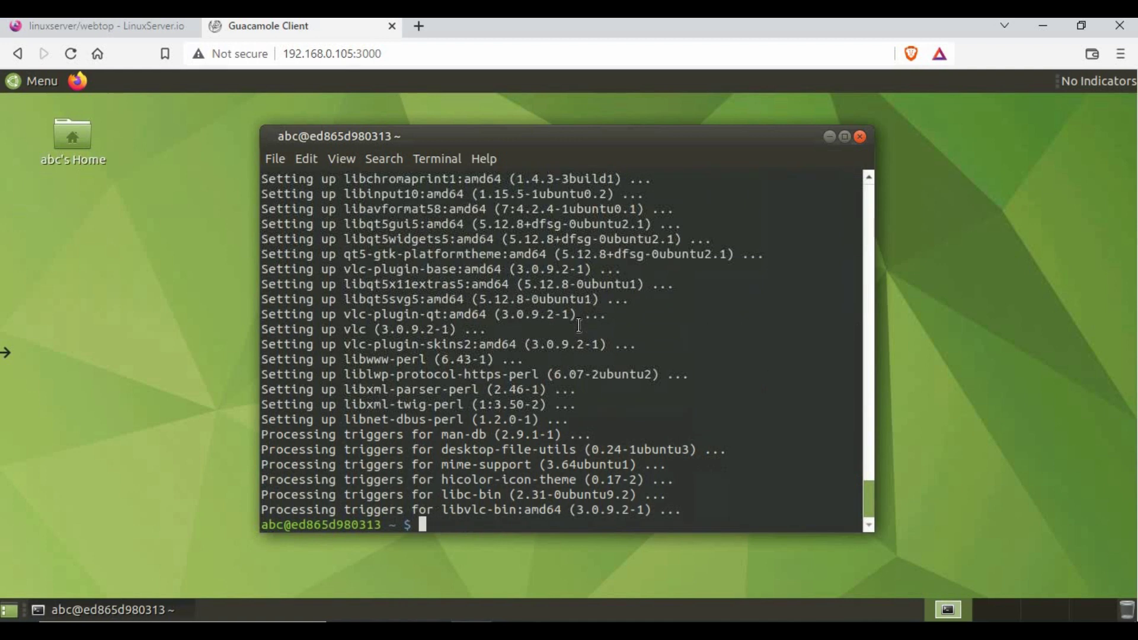
Search the desktop's applications for "vl" to check for VLC media player, dismiss the search and close the terminal window.
{"action": "left_click", "coordinate": [23, 83]}
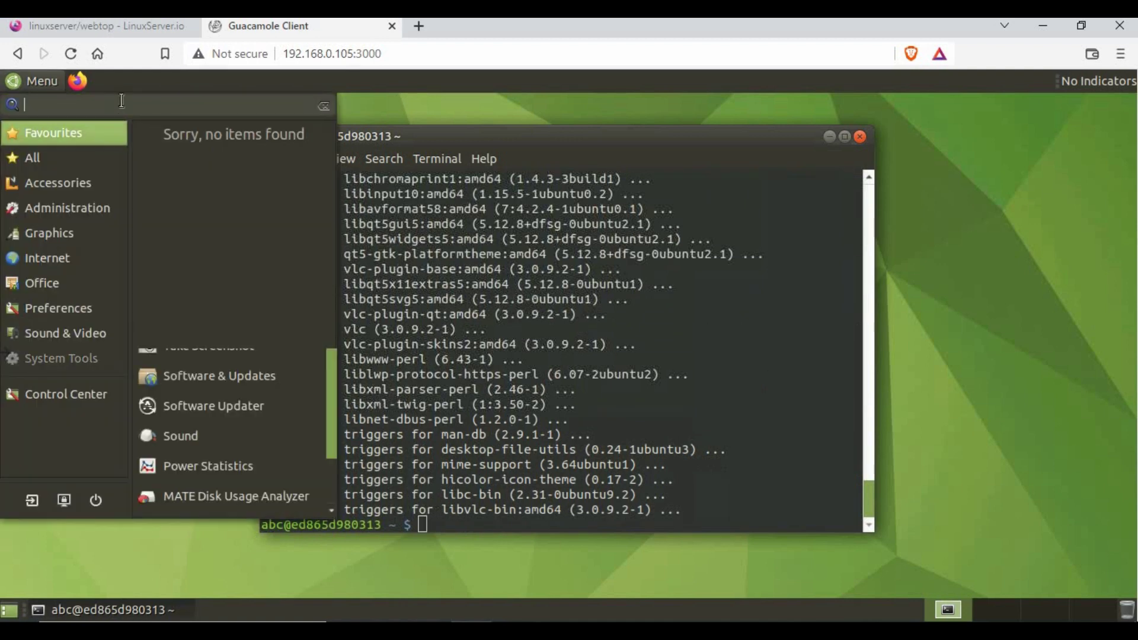
{"action": "type", "text": "vl"}
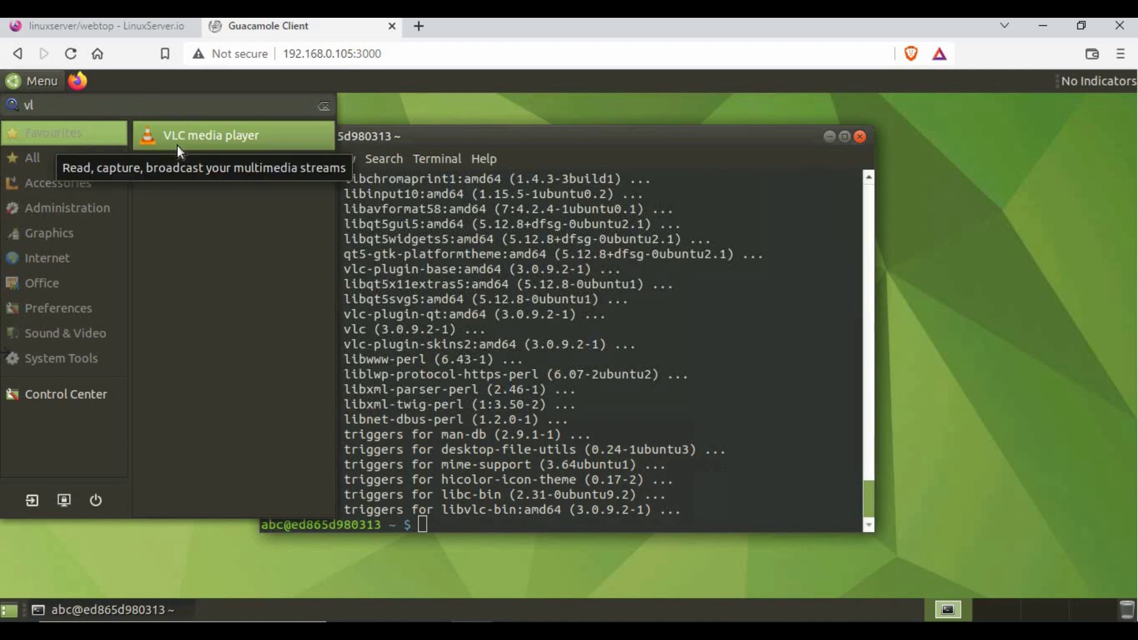
{"action": "left_click", "coordinate": [673, 130]}
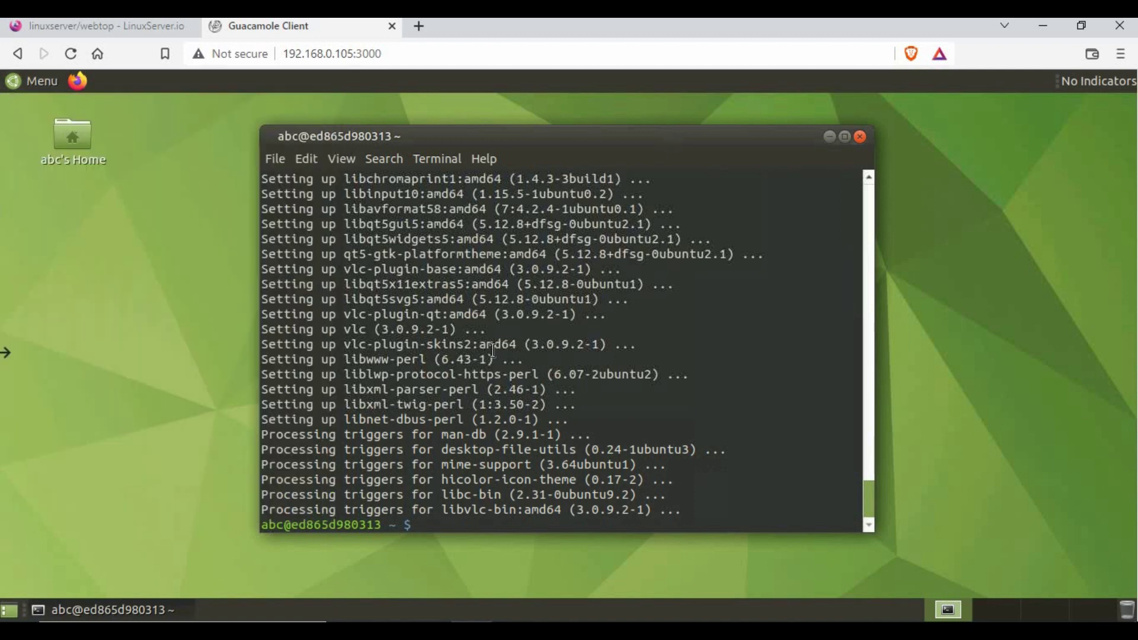
{"action": "left_click", "coordinate": [862, 137]}
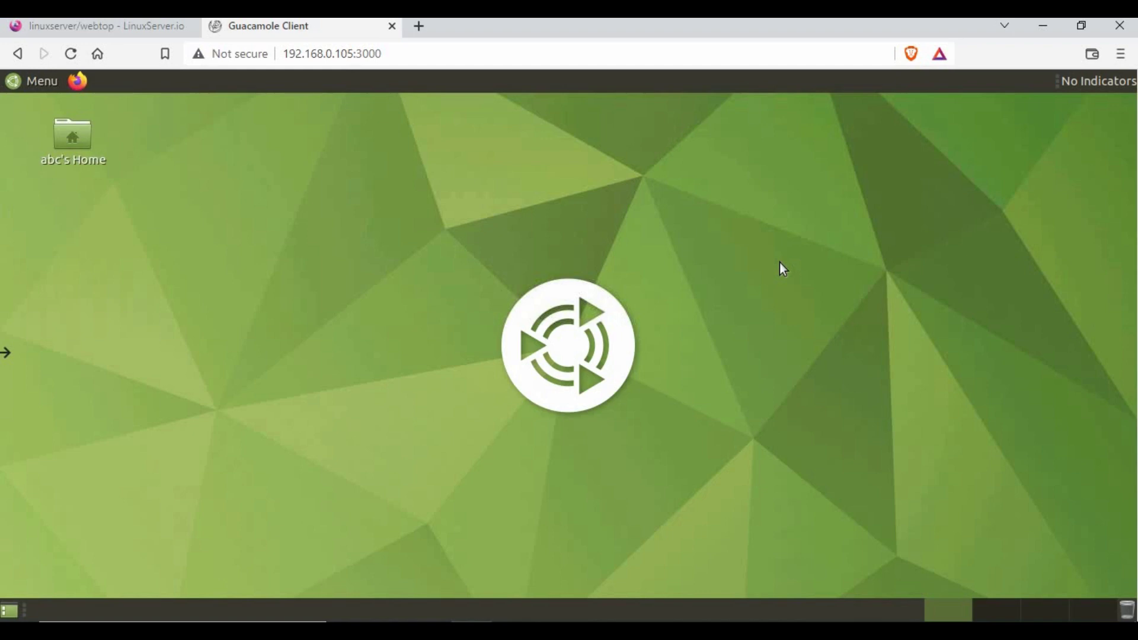
Review the linuxserver/webtop documentation's image tag table, docker-compose example and docker cli example.
{"action": "left_click", "coordinate": [53, 26]}
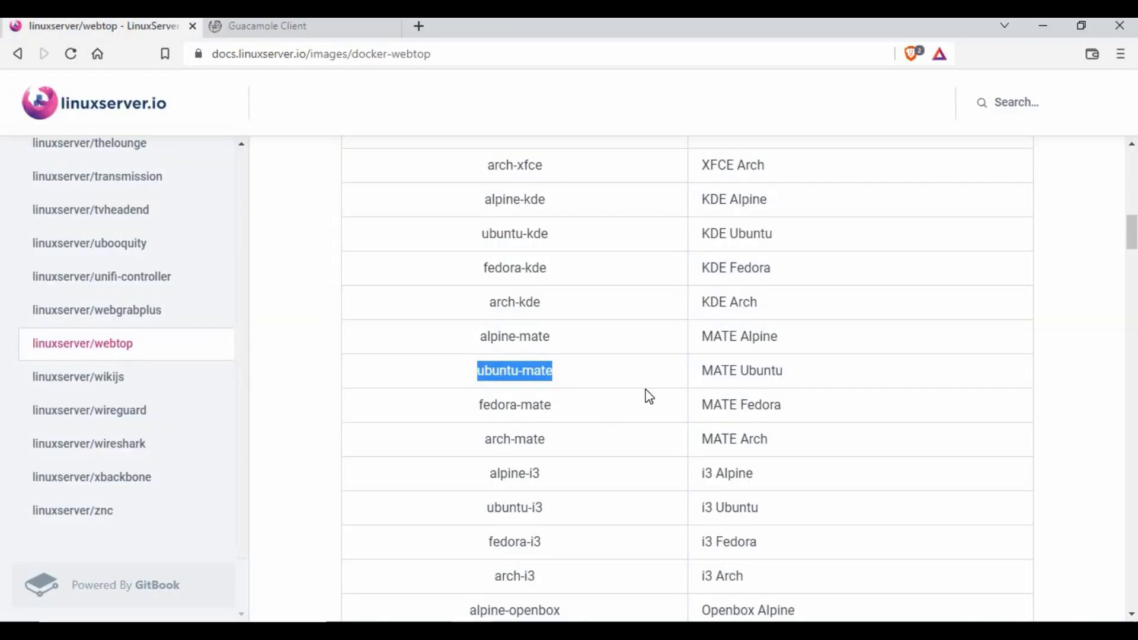
{"action": "left_click", "coordinate": [516, 335]}
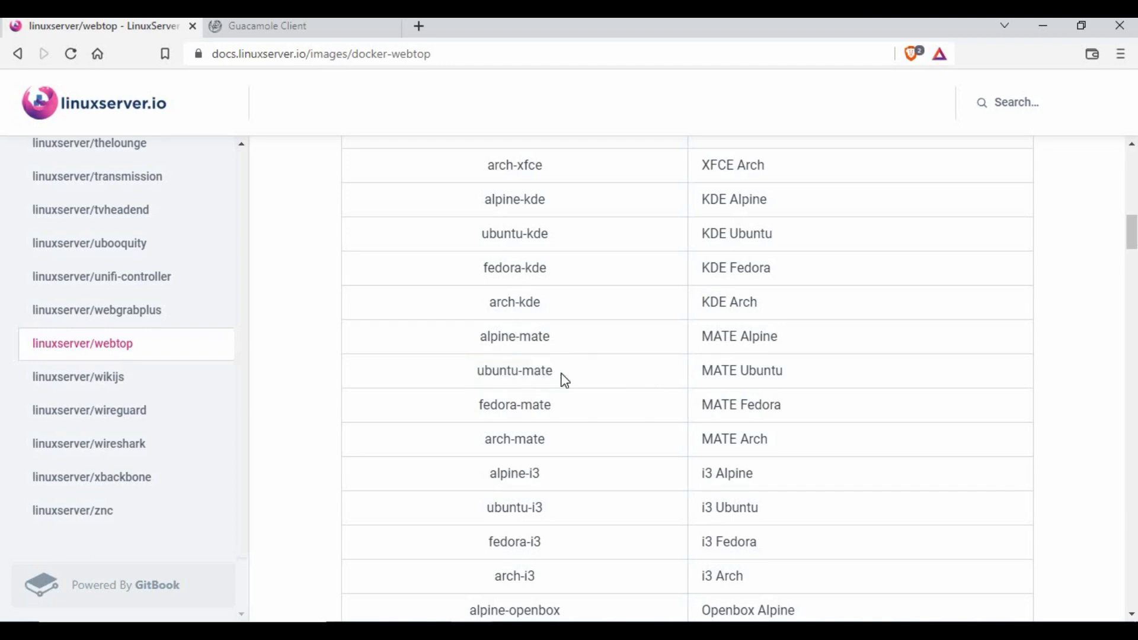
{"action": "scroll", "coordinate": [565, 380], "scroll_direction": "down", "scroll_amount": 20}
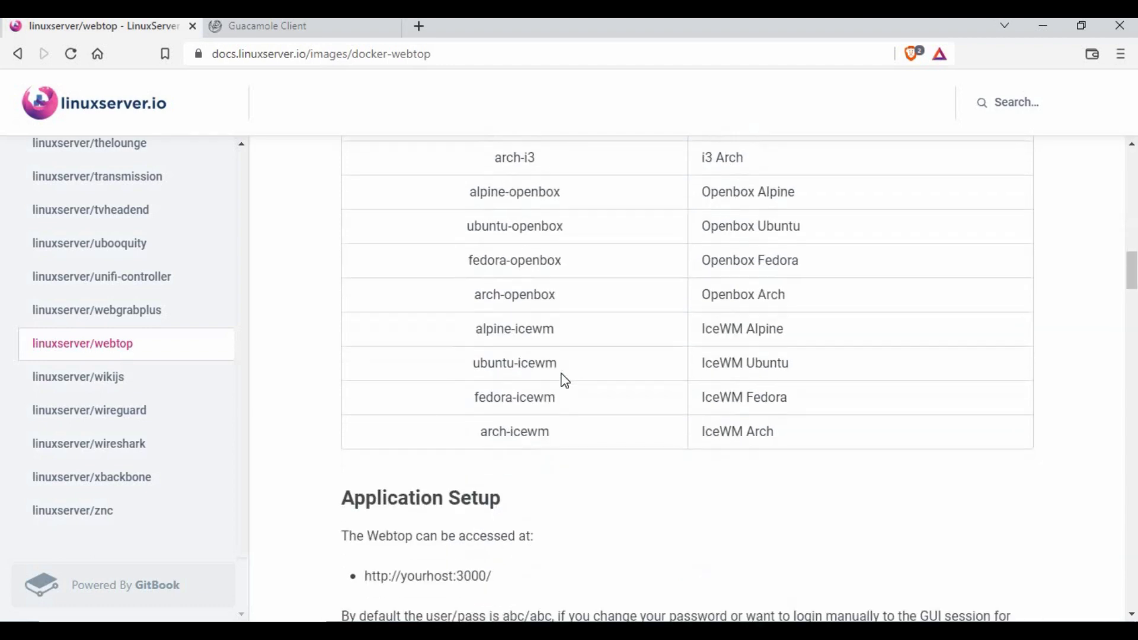
{"action": "scroll", "coordinate": [445, 326], "scroll_direction": "up", "scroll_amount": 3}
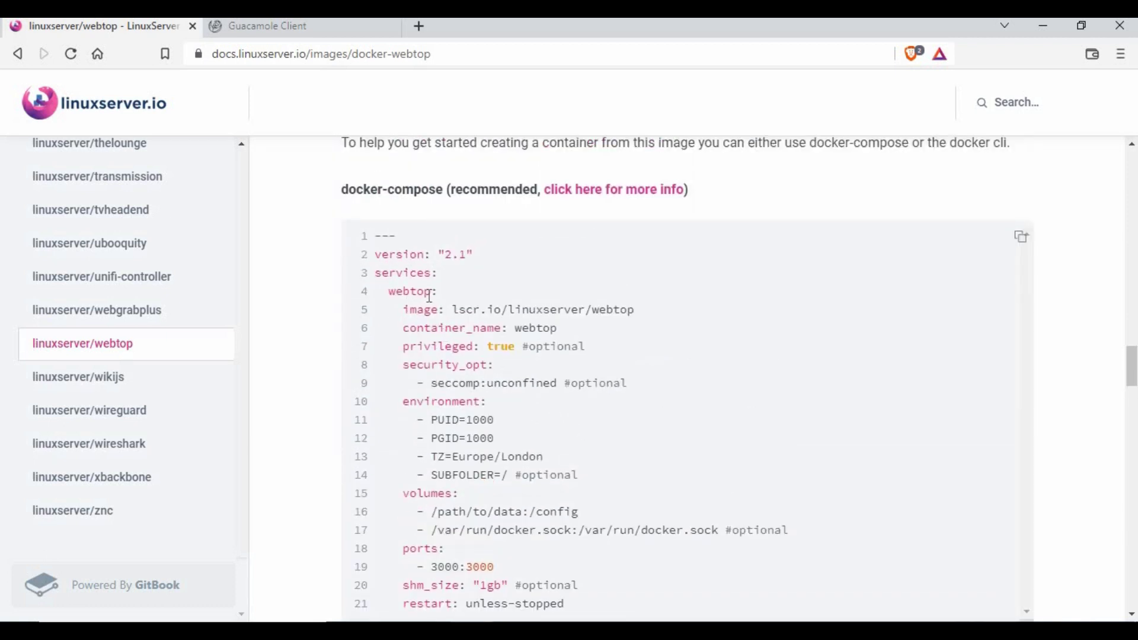
{"action": "scroll", "coordinate": [525, 361], "scroll_direction": "down", "scroll_amount": 2}
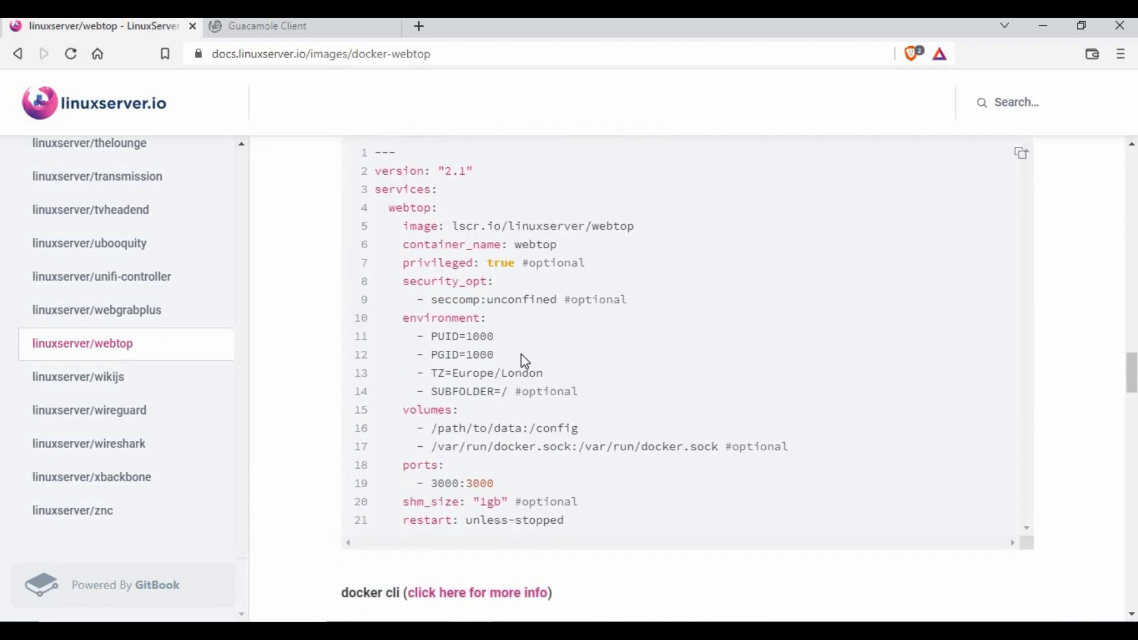
{"action": "scroll", "coordinate": [526, 361], "scroll_direction": "up", "scroll_amount": 2}
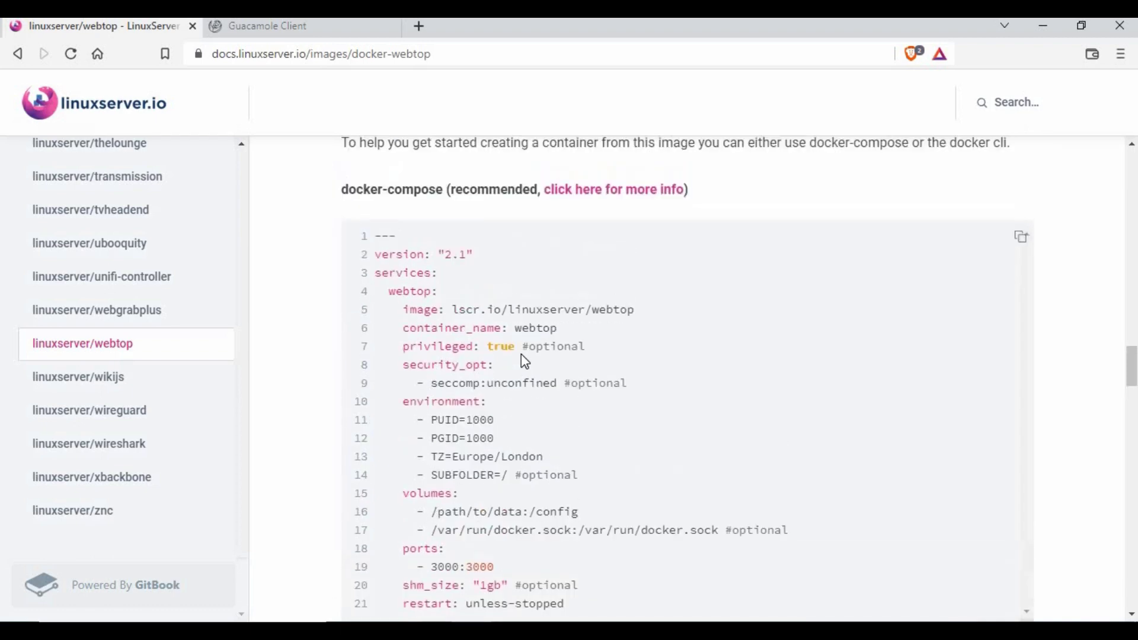
{"action": "scroll", "coordinate": [525, 360], "scroll_direction": "down", "scroll_amount": 10}
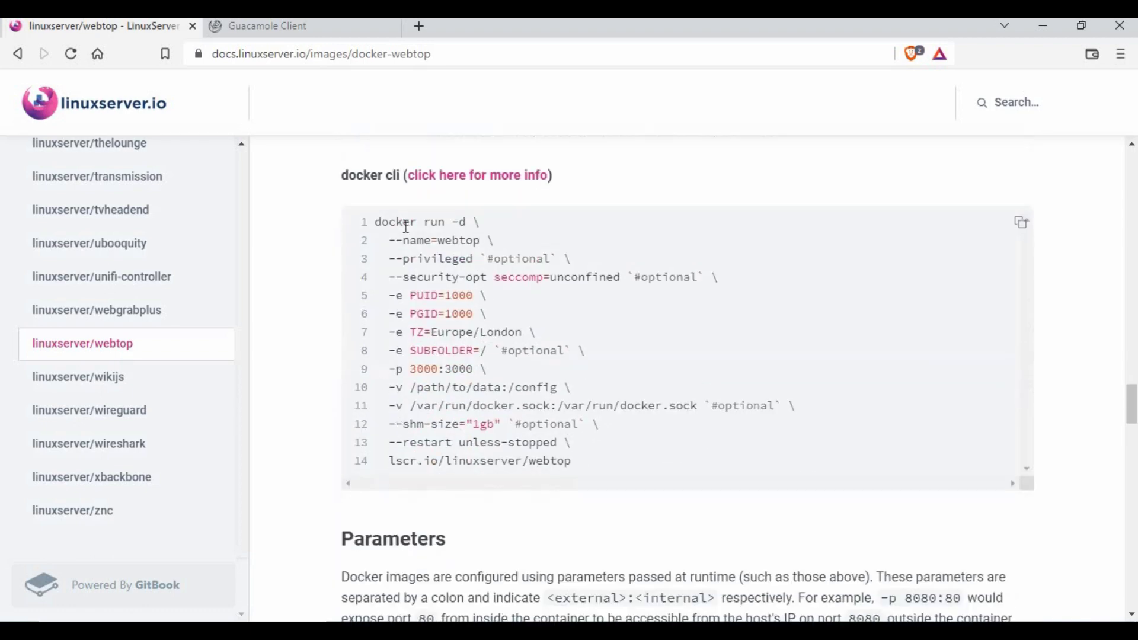